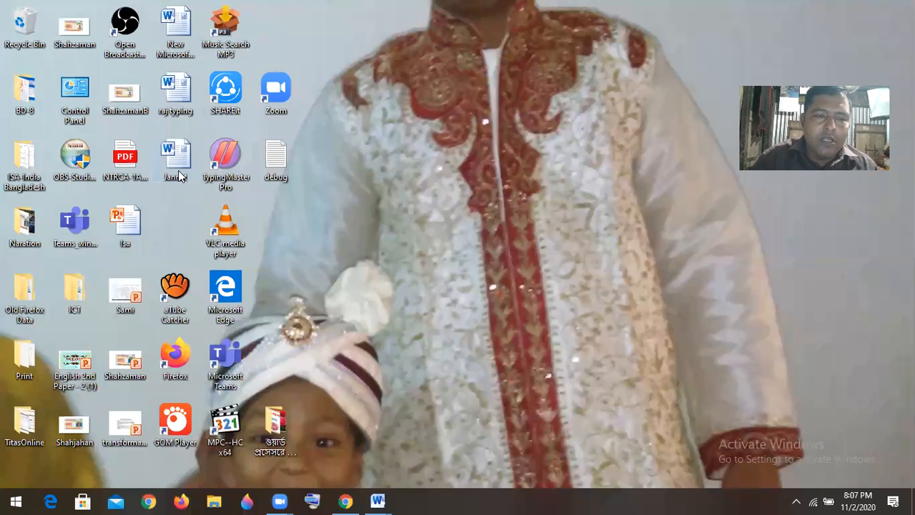
Open the Jannat Word document from the desktop
{"action": "double_click", "coordinate": [177, 172]}
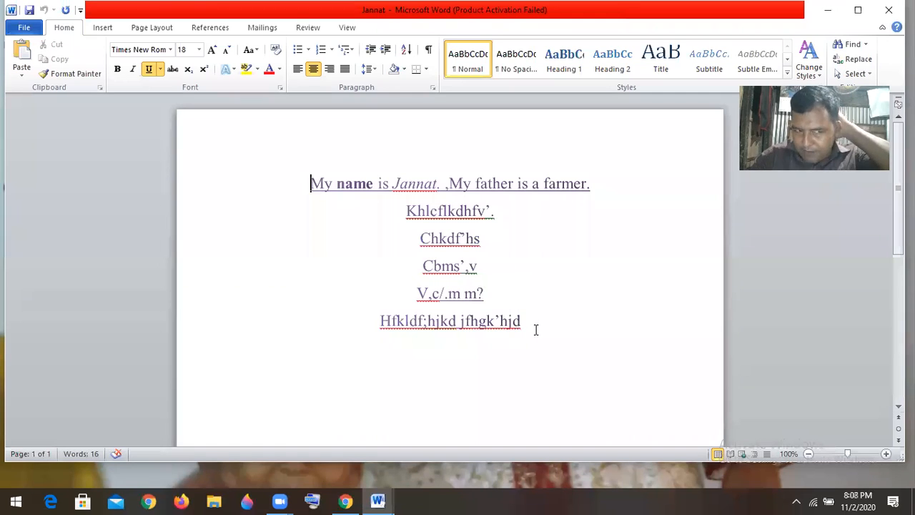
Select all six lines of sample text and delete them
{"action": "left_click_drag", "start_coordinate": [533, 326], "coordinate": [295, 185]}
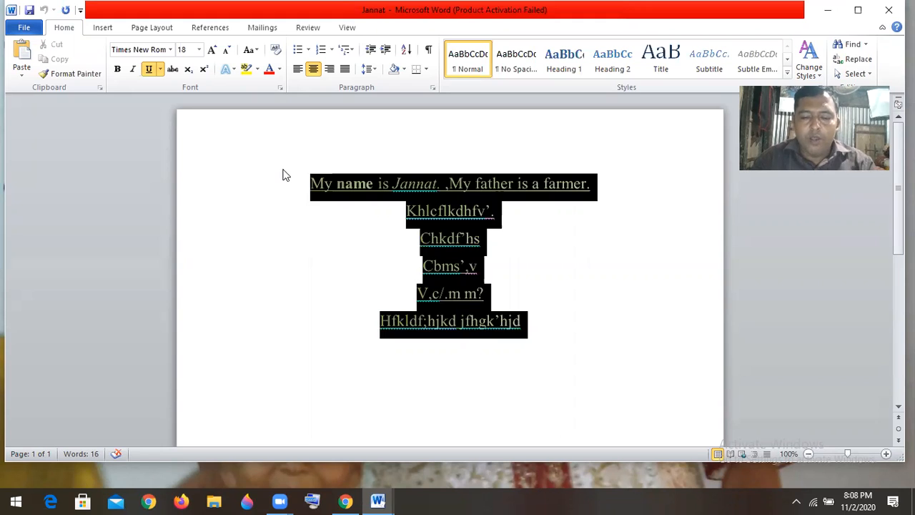
{"action": "key", "text": "Delete"}
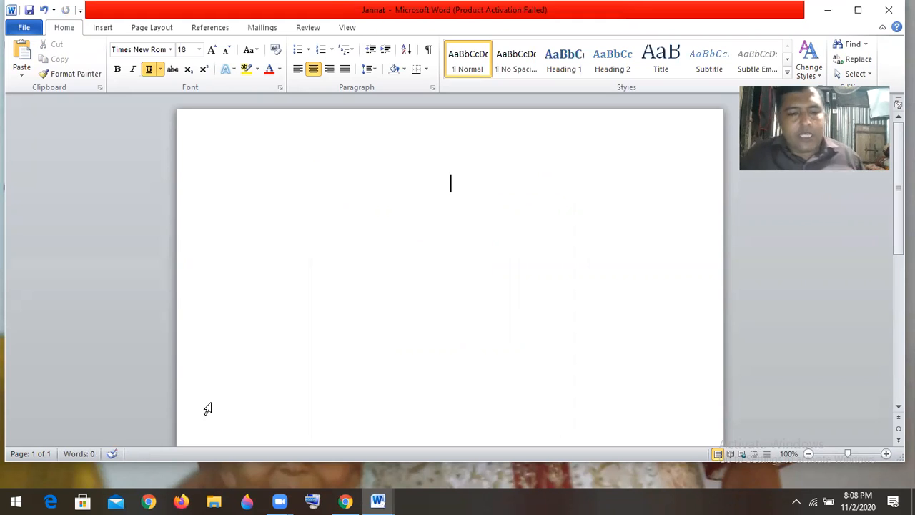
Switch to Document1 and copy all of its Bengali cover-page text
{"action": "mouse_move", "coordinate": [389, 500]}
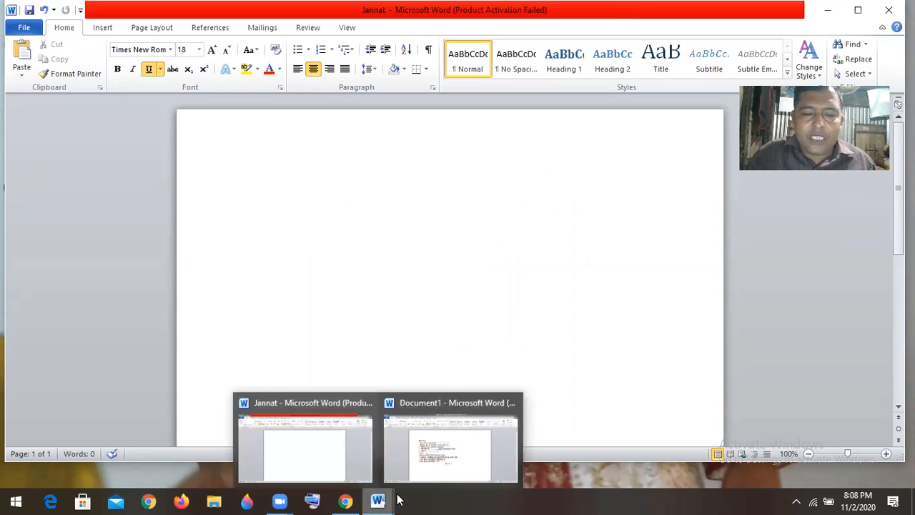
{"action": "left_click", "coordinate": [451, 468]}
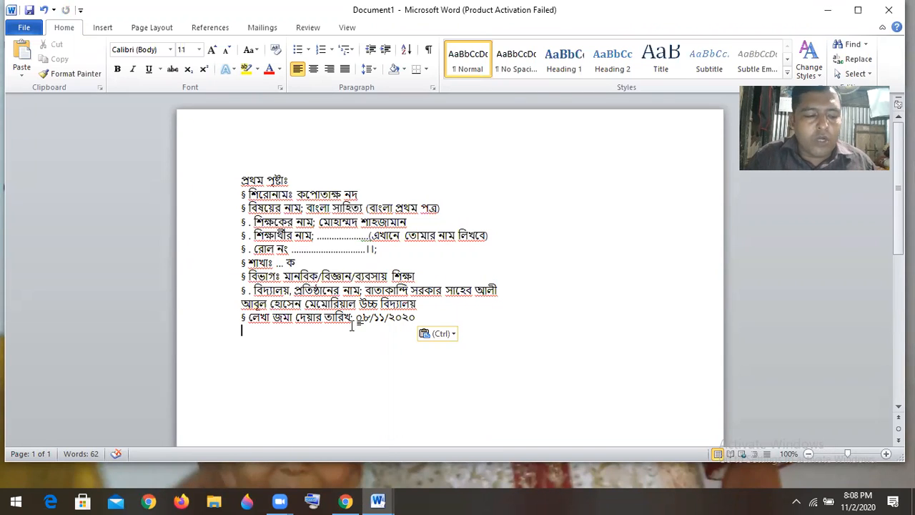
{"action": "left_click", "coordinate": [24, 27]}
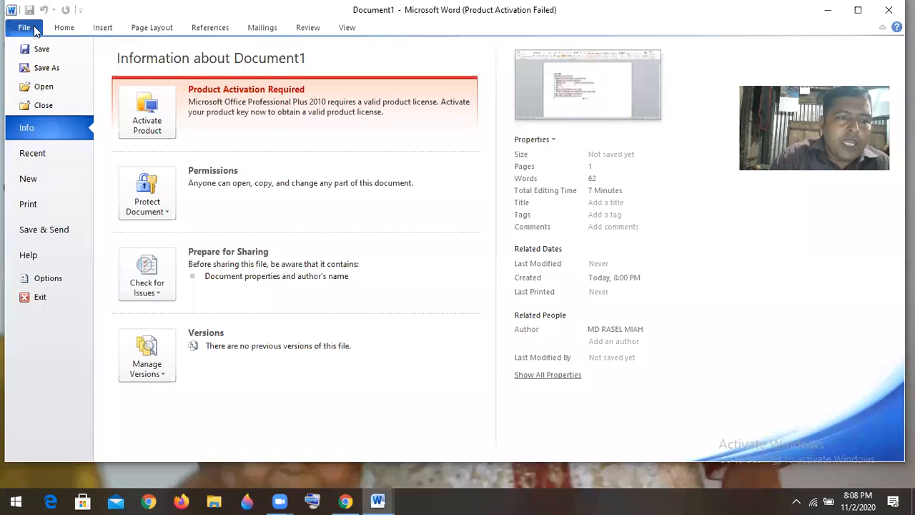
{"action": "left_click", "coordinate": [72, 30]}
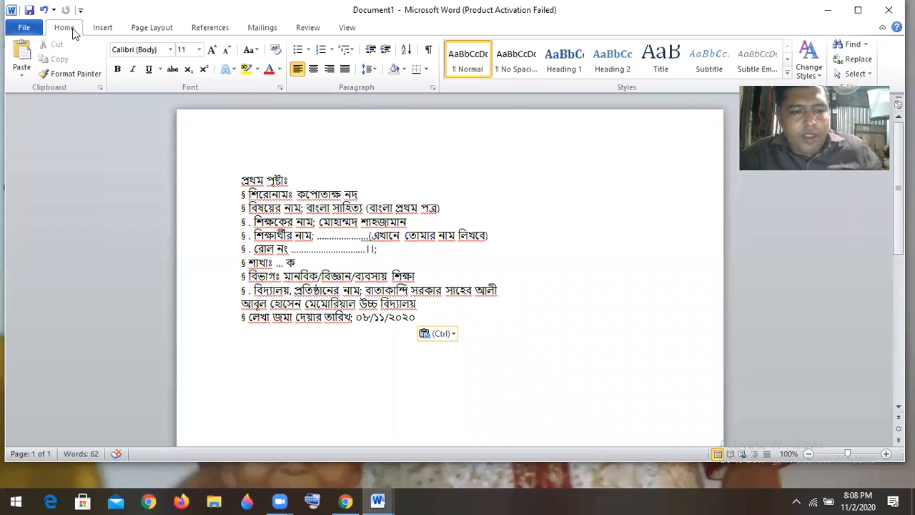
{"action": "left_click", "coordinate": [292, 318]}
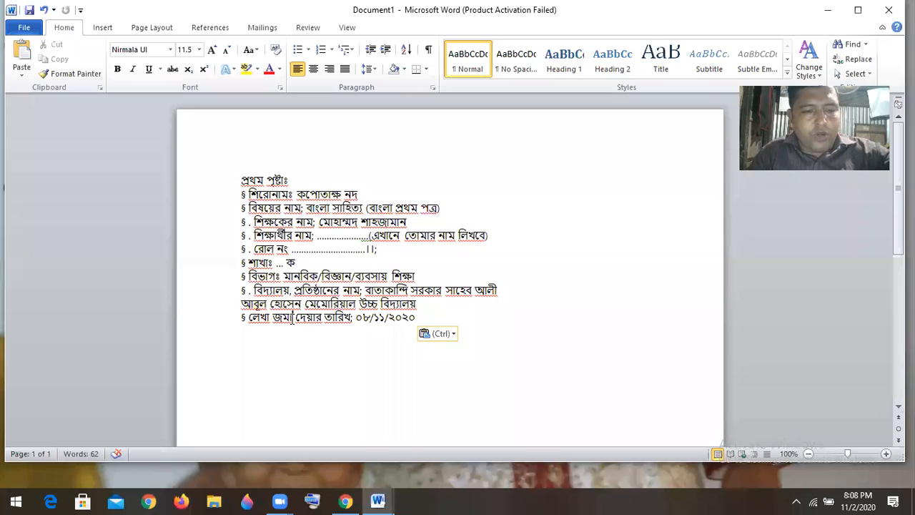
{"action": "key", "text": "ctrl+a"}
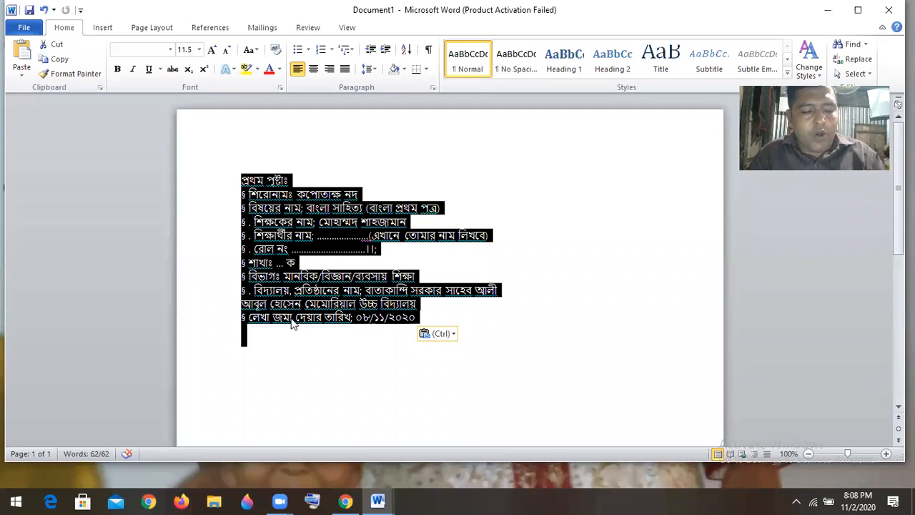
{"action": "key", "text": "ctrl+c"}
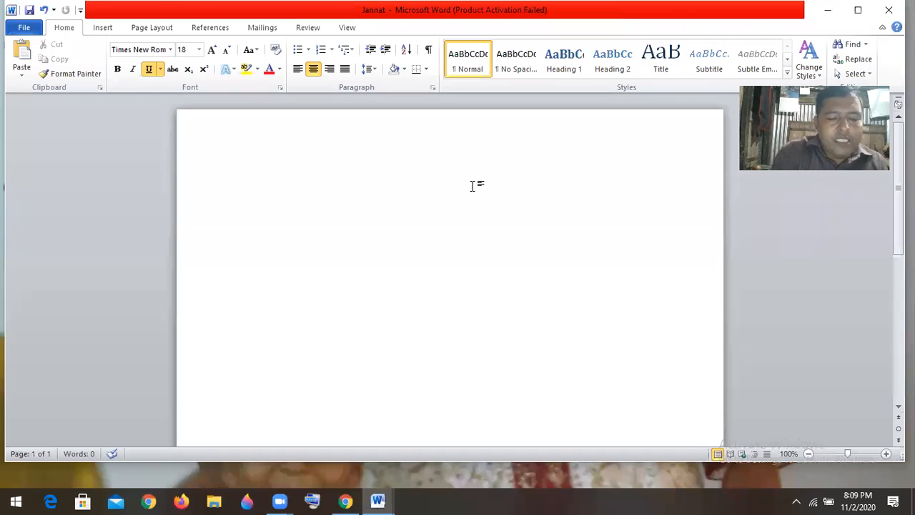
Paste the copied Bengali text into Jannat and select all of it
{"action": "key", "text": "ctrl+v"}
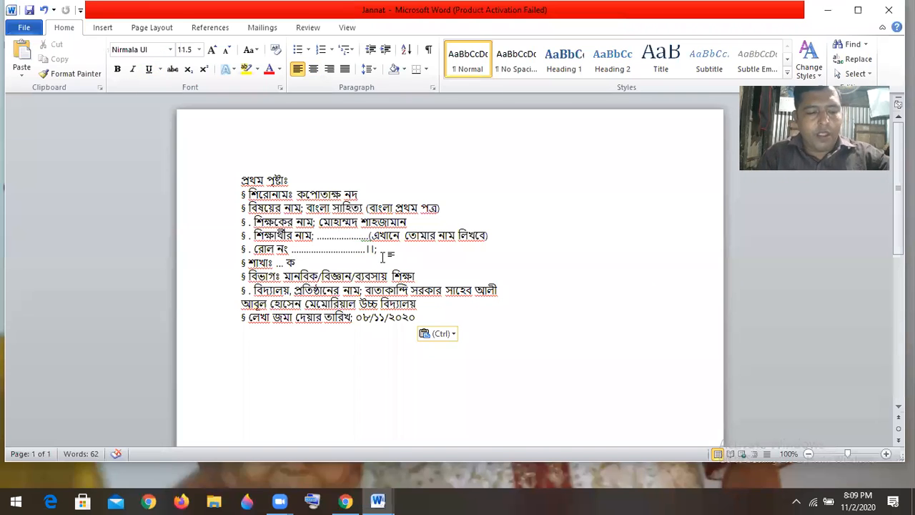
{"action": "key", "text": "ctrl+a"}
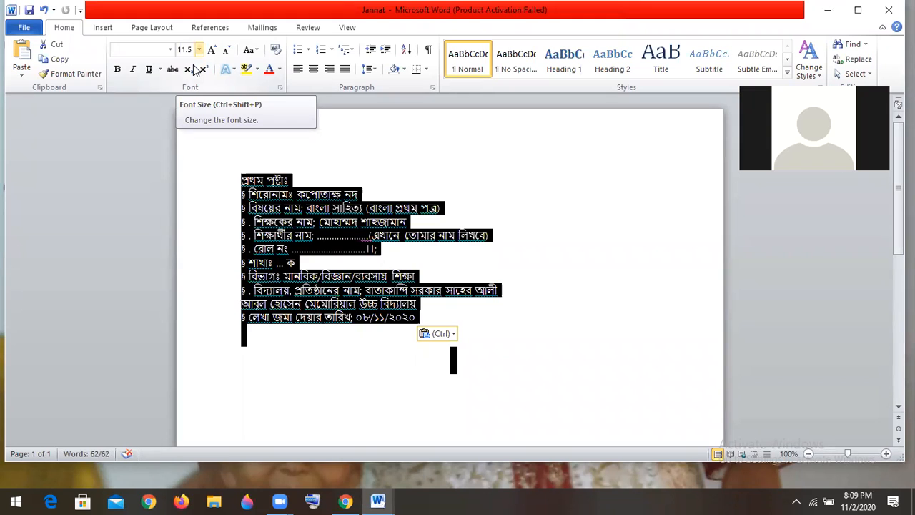
Try 36 pt and then 20 pt as the size for all the cover-page text
{"action": "left_click", "coordinate": [199, 49]}
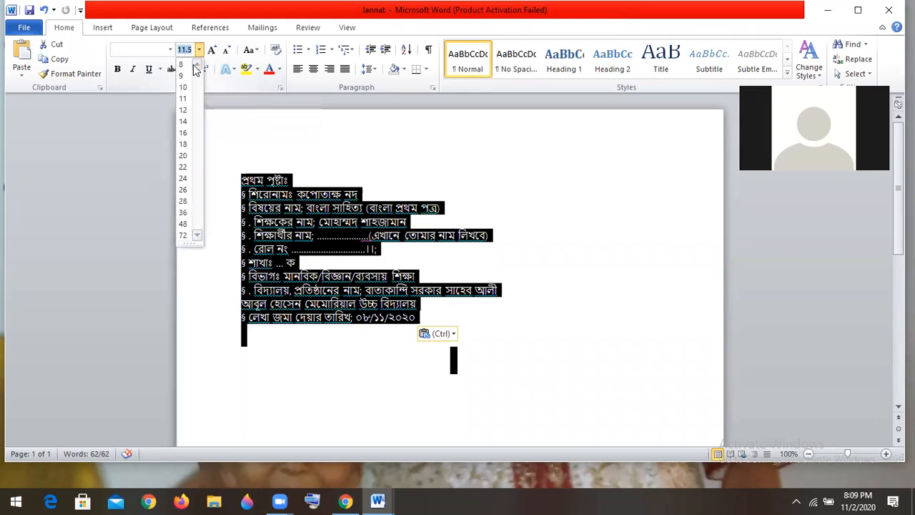
{"action": "left_click", "coordinate": [183, 213]}
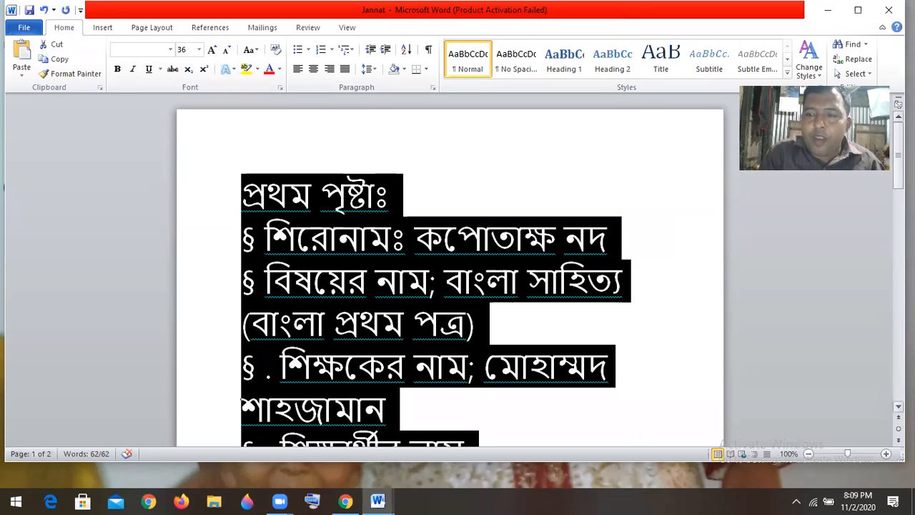
{"action": "left_click_drag", "start_coordinate": [897, 168], "coordinate": [869, 286]}
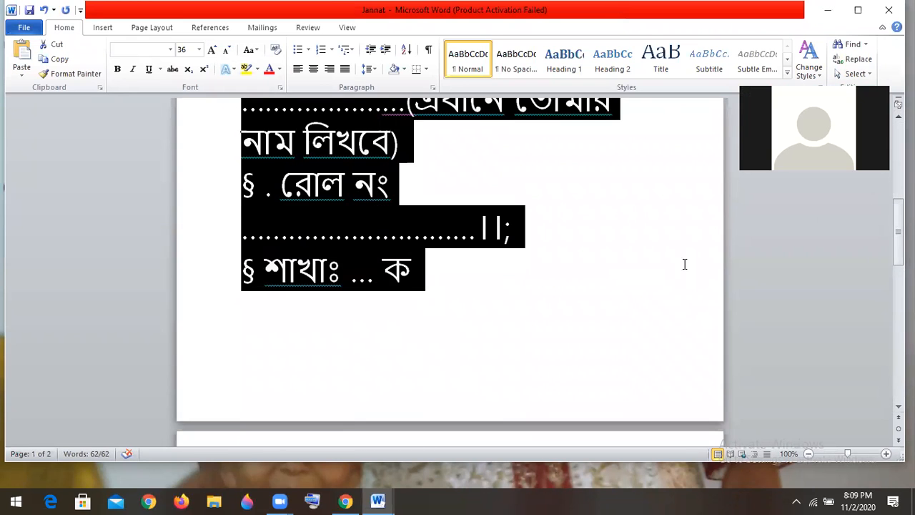
{"action": "left_click", "coordinate": [684, 265]}
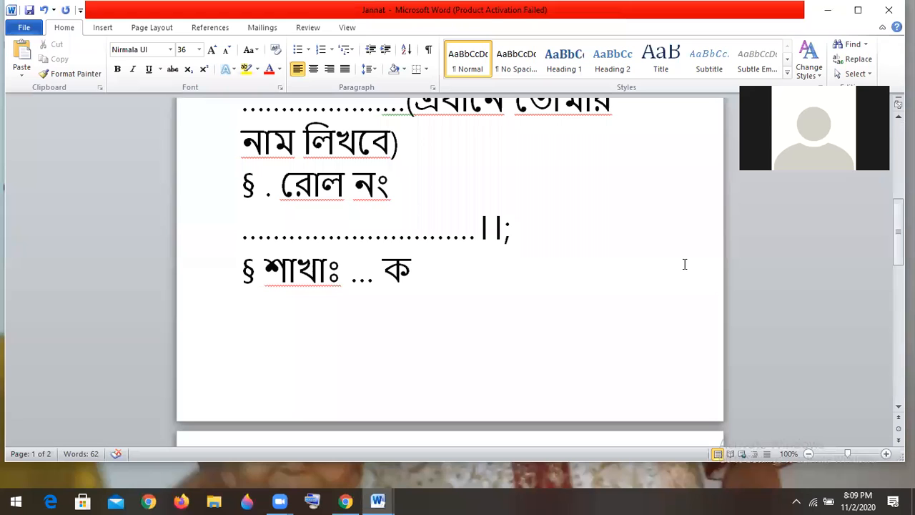
{"action": "key", "text": "ctrl+a"}
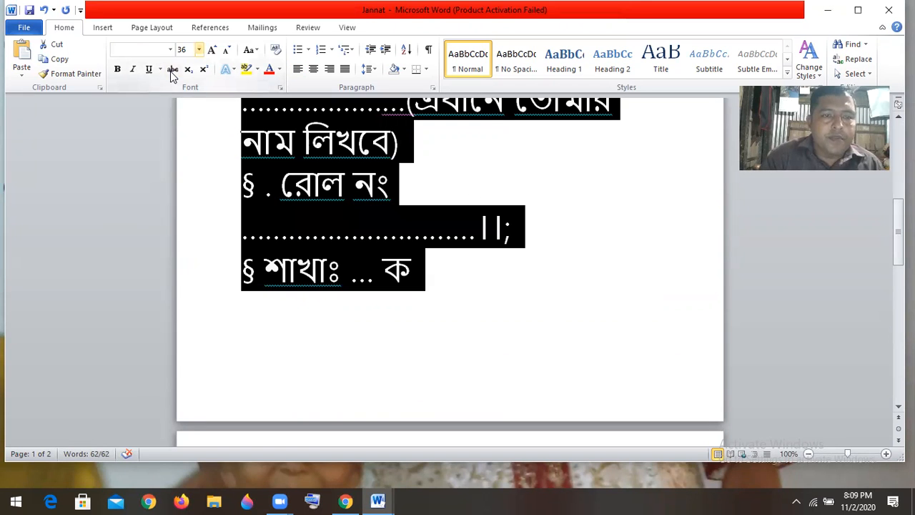
{"action": "left_click", "coordinate": [199, 50]}
{"action": "left_click", "coordinate": [183, 155]}
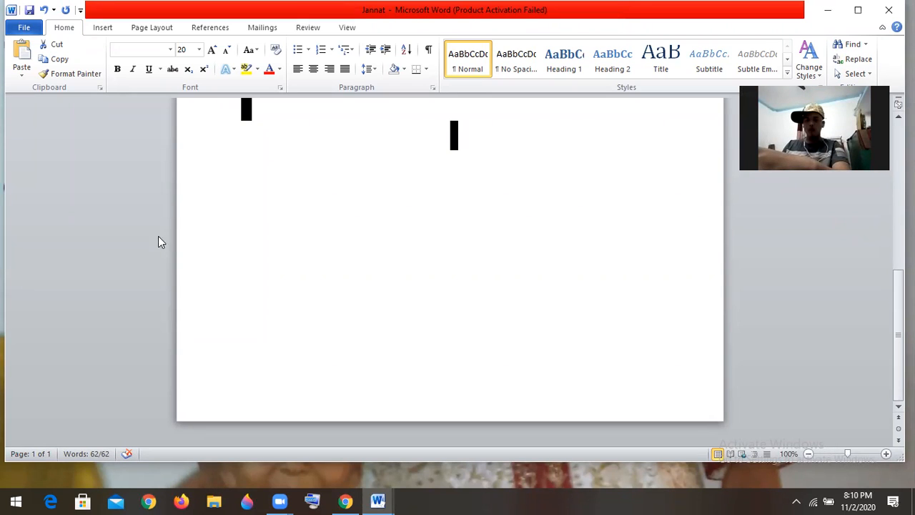
Reselect the whole document and set all the text to 24 pt
{"action": "left_click", "coordinate": [335, 230]}
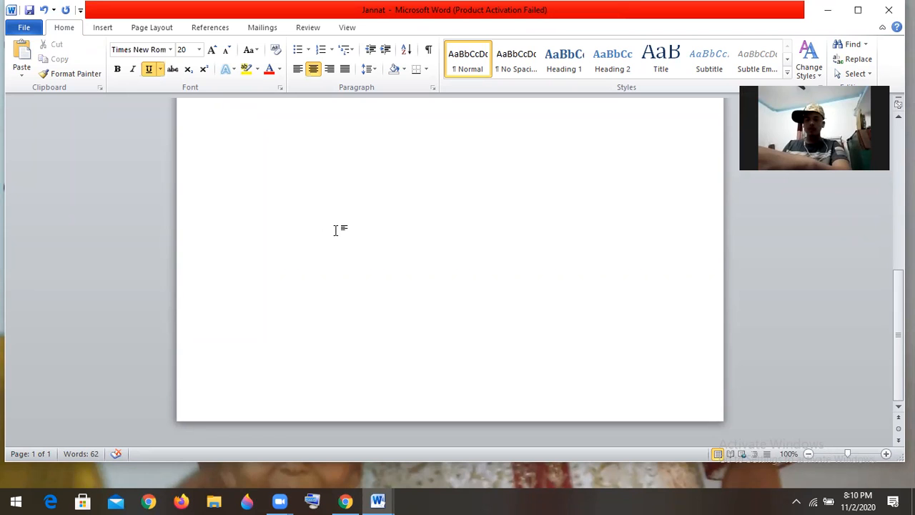
{"action": "key", "text": "ctrl+Home"}
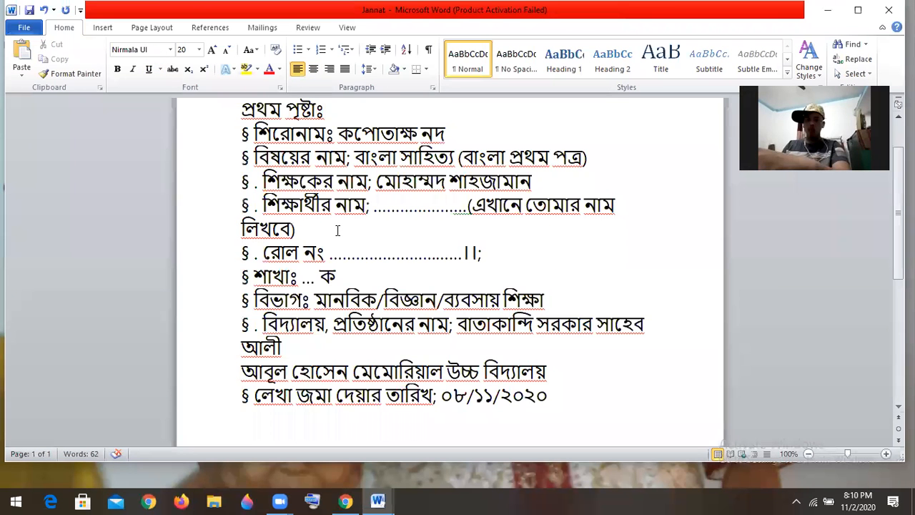
{"action": "key", "text": "ctrl+a"}
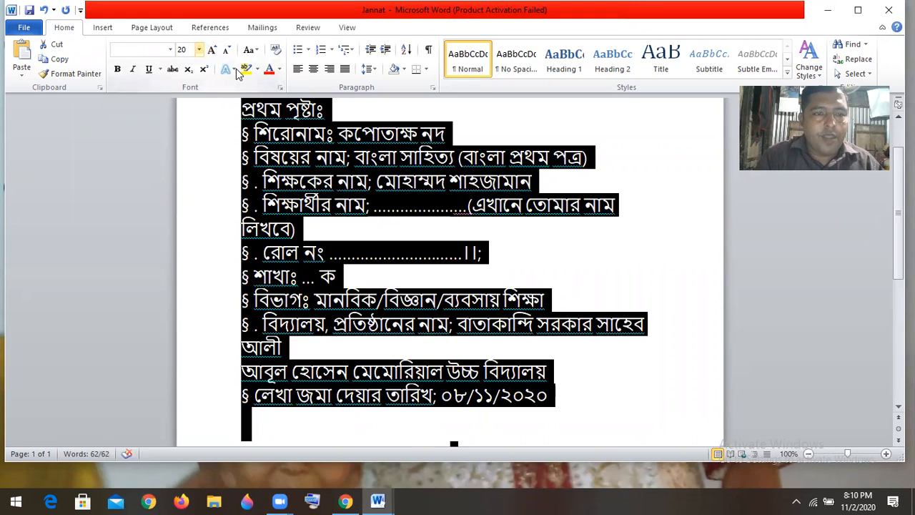
{"action": "left_click", "coordinate": [199, 49]}
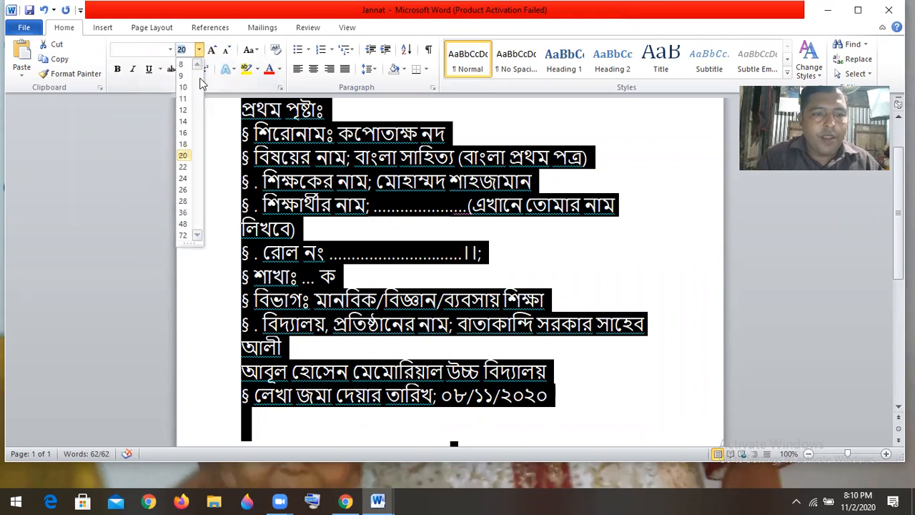
{"action": "left_click", "coordinate": [181, 179]}
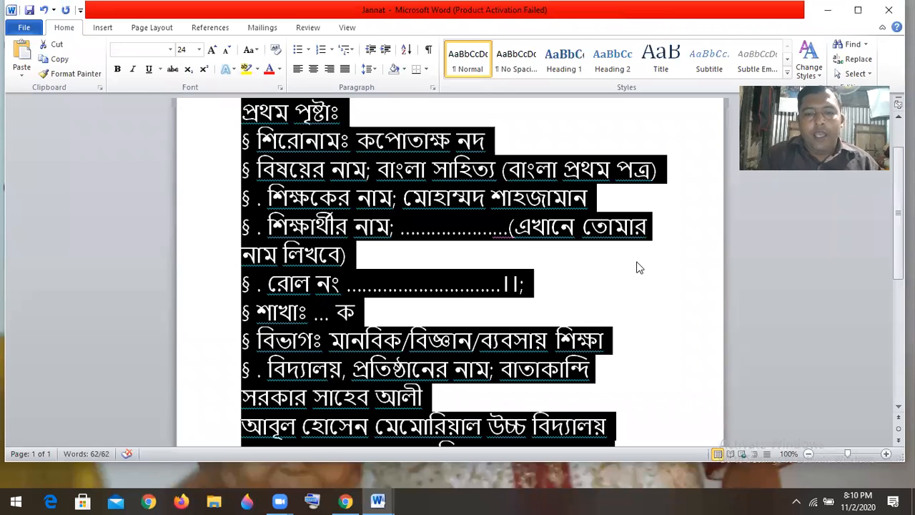
{"action": "left_click", "coordinate": [639, 268]}
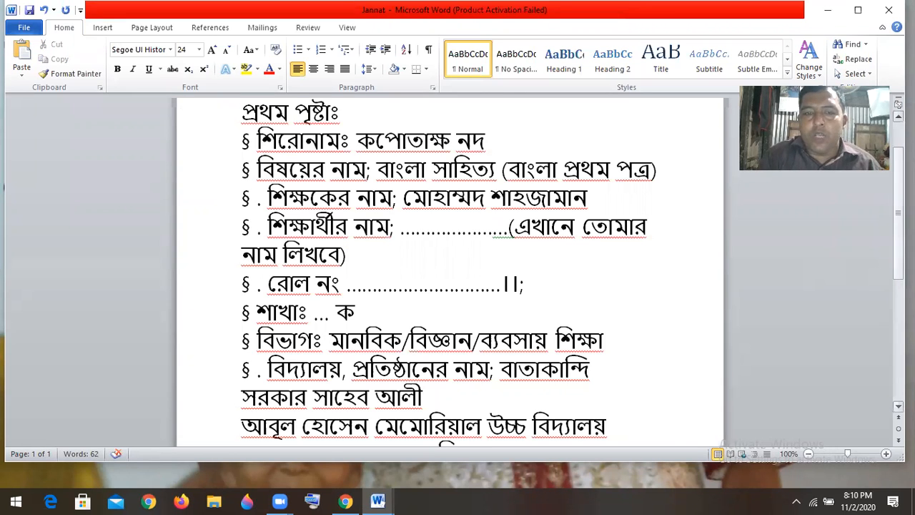
{"action": "scroll", "coordinate": [450, 286], "scroll_direction": "up", "scroll_amount": 2}
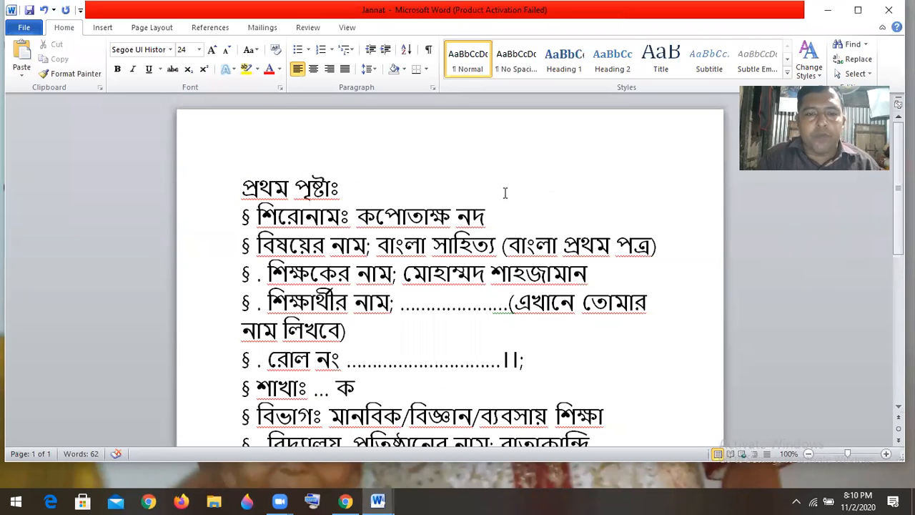
Delete the প্রথম পৃষ্ঠাঃ line and change the semicolons after the name labels to colons
{"action": "left_click_drag", "start_coordinate": [343, 193], "coordinate": [208, 198]}
{"action": "key", "text": "Delete"}
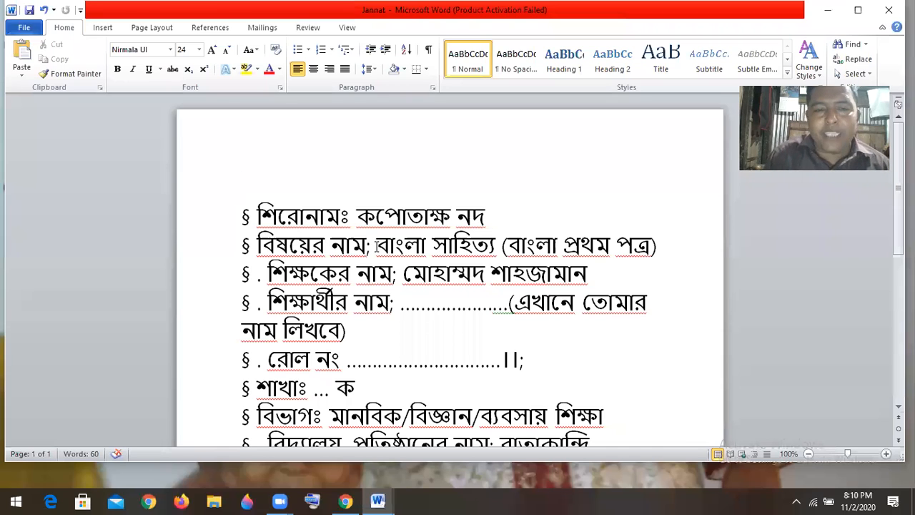
{"action": "left_click", "coordinate": [377, 246]}
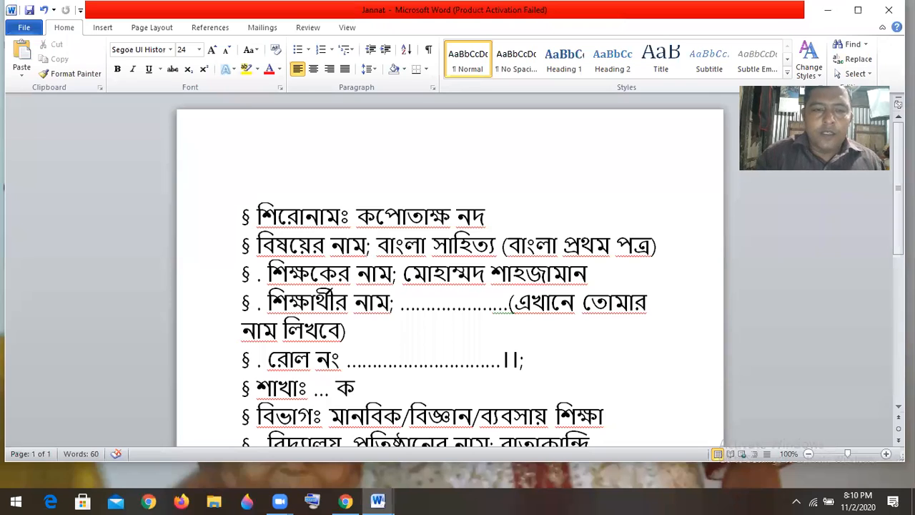
{"action": "key", "text": "BackSpace"}
{"action": "key", "text": "BackSpace"}
{"action": "type", "text": ":"}
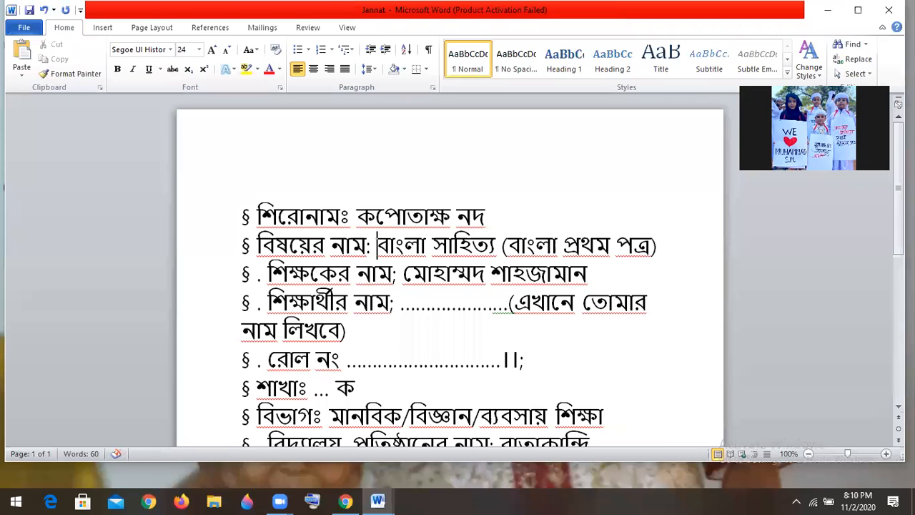
{"action": "left_click", "coordinate": [401, 275]}
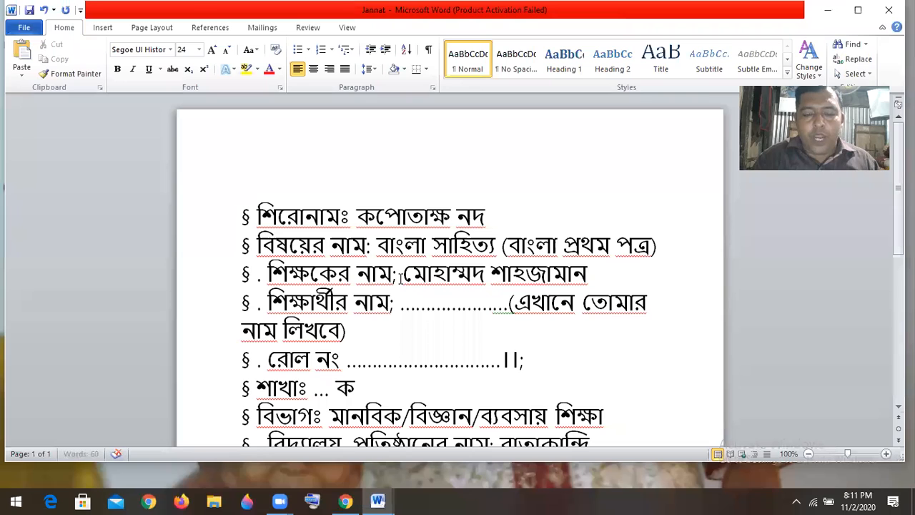
{"action": "key", "text": "BackSpace"}
{"action": "key", "text": "BackSpace"}
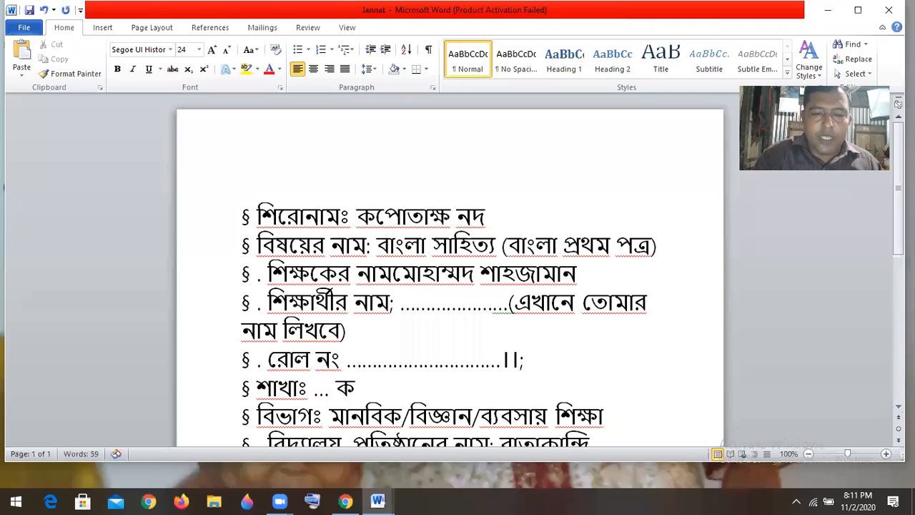
{"action": "type", "text": ":"}
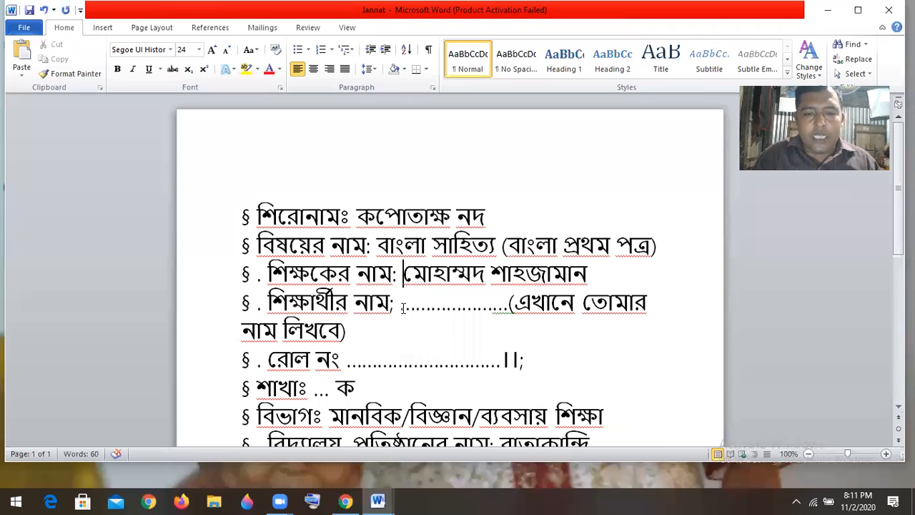
Remove the dotted blank and semicolon from the student-name line, moving leftover words down
{"action": "left_click_drag", "start_coordinate": [408, 309], "coordinate": [611, 304]}
{"action": "key", "text": "Delete"}
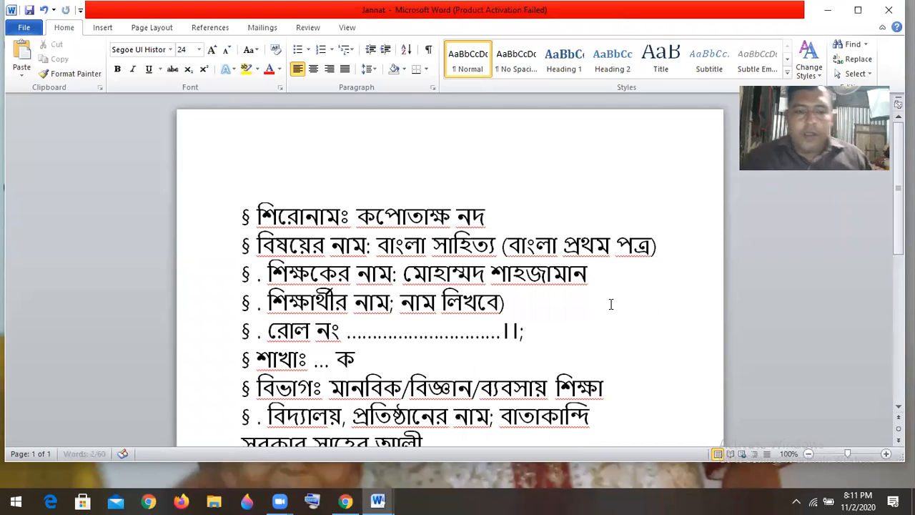
{"action": "key", "text": "Return"}
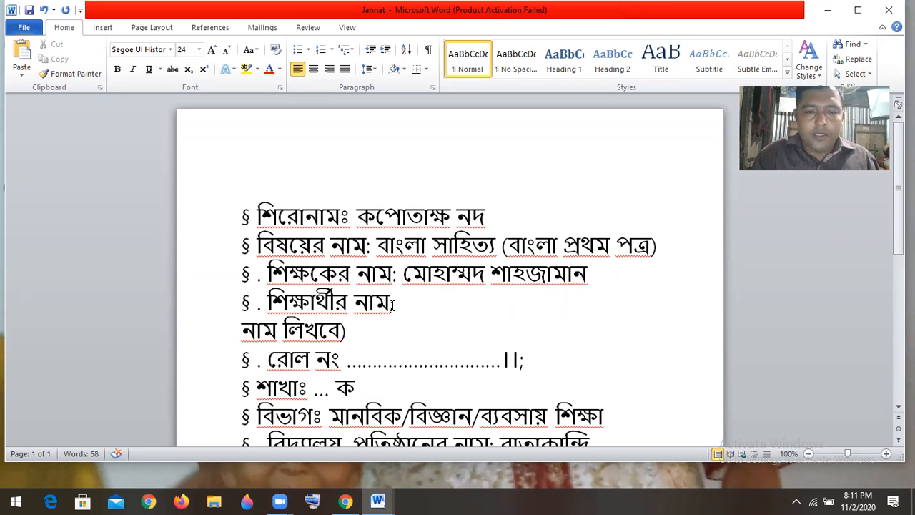
{"action": "left_click", "coordinate": [400, 304]}
{"action": "key", "text": "BackSpace"}
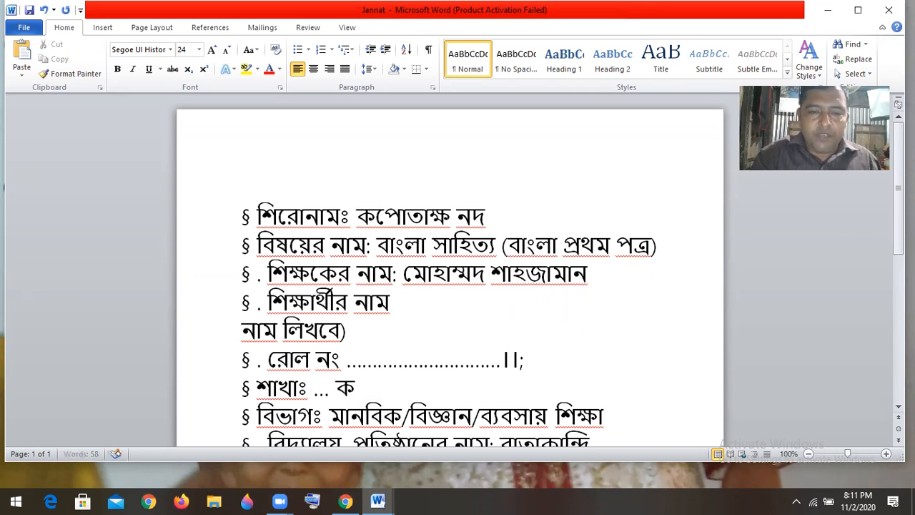
{"action": "type", "text": "mo"}
{"action": "key", "text": "BackSpace"}
{"action": "key", "text": "BackSpace"}
{"action": "key", "text": "BackSpace"}
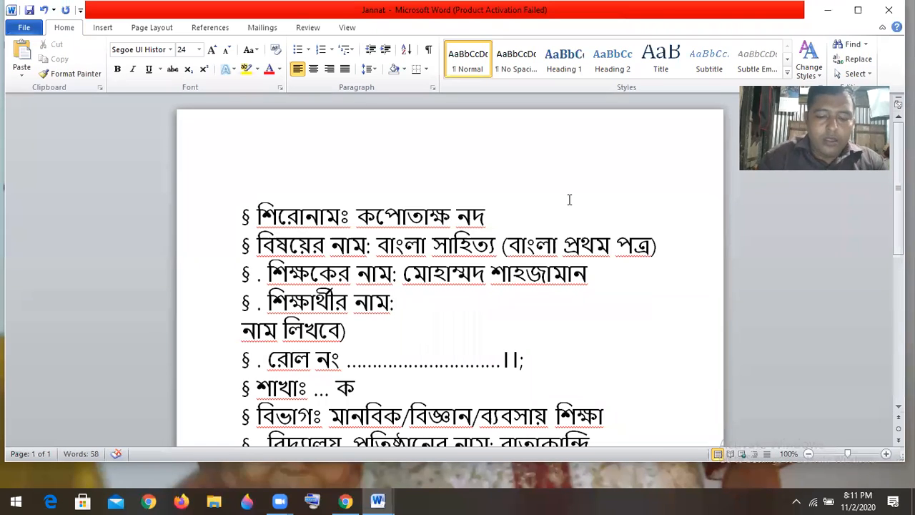
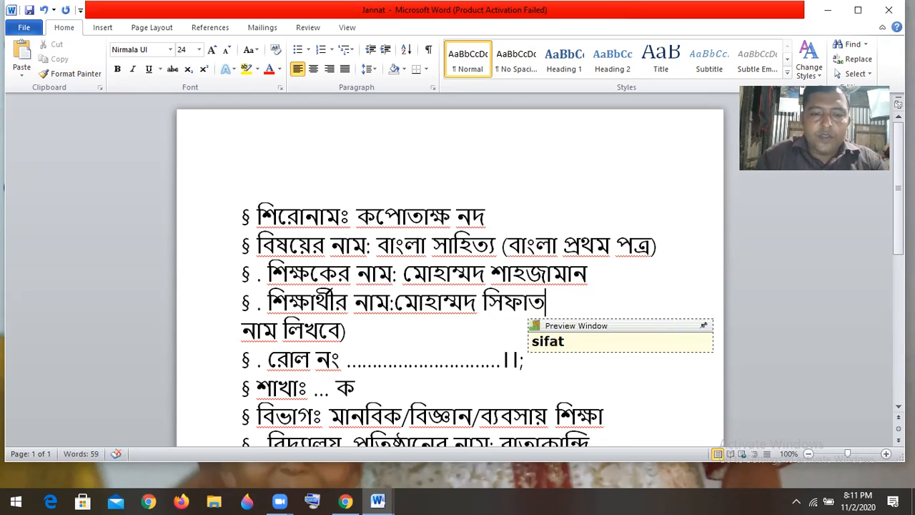
Type the student's name after its label and delete the leftover placeholder line
{"action": "left_click", "coordinate": [348, 331]}
{"action": "key", "text": "shift+Home"}
{"action": "key", "text": "BackSpace"}
Replace the dotted blank on the roll line with the student's roll number
{"action": "key", "text": "Home"}
{"action": "left_click_drag", "start_coordinate": [522, 334], "coordinate": [405, 331]}
{"action": "left_click", "coordinate": [391, 332]}
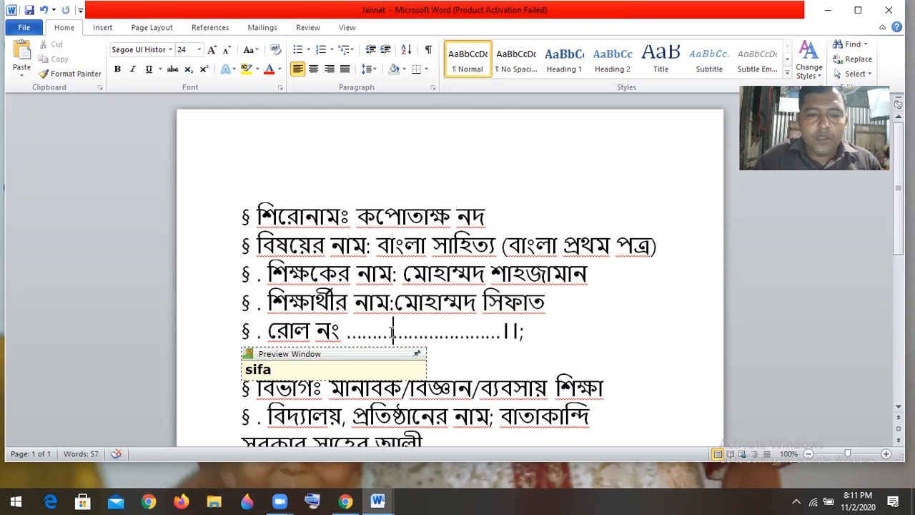
{"action": "left_click", "coordinate": [537, 328]}
{"action": "double_click", "coordinate": [410, 331]}
{"action": "type", "text": "০"}
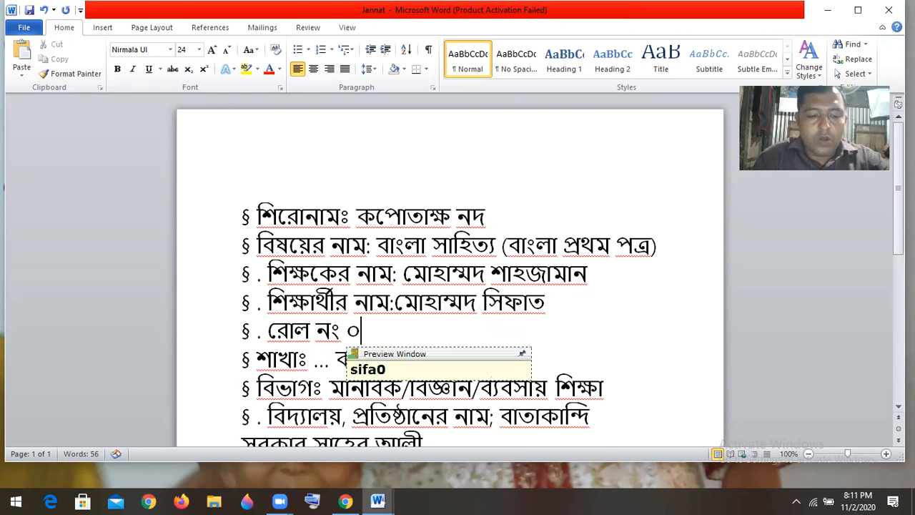
{"action": "type", "text": "২"}
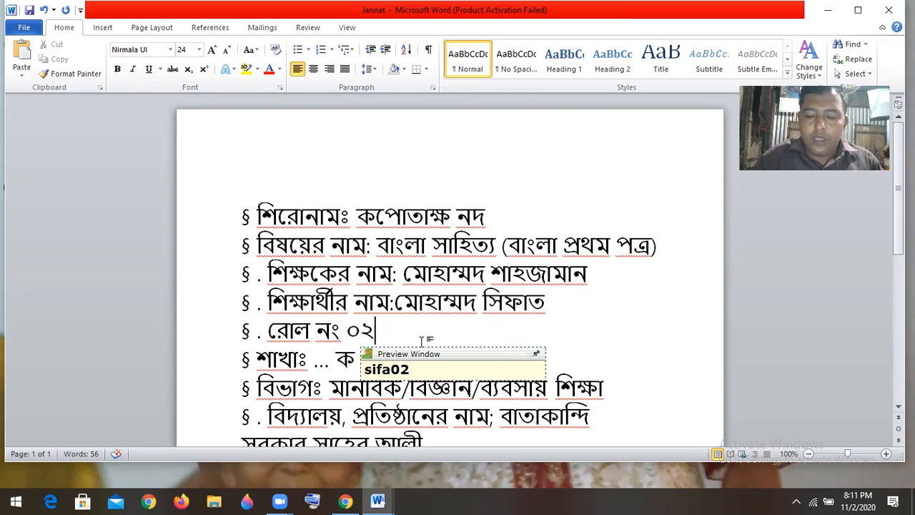
Delete the extra department options so the line reads 'মাব্যবসায় শিক্ষা'
{"action": "key", "text": "Down"}
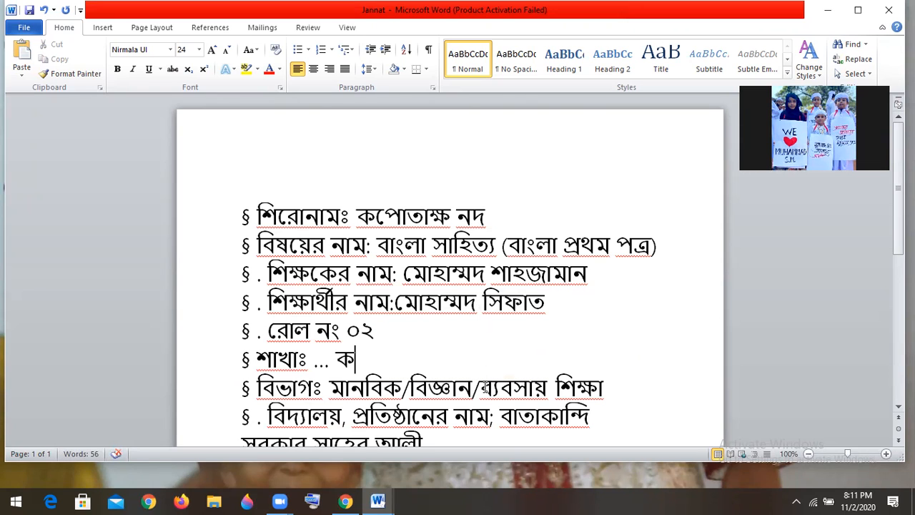
{"action": "left_click_drag", "start_coordinate": [481, 387], "coordinate": [355, 395]}
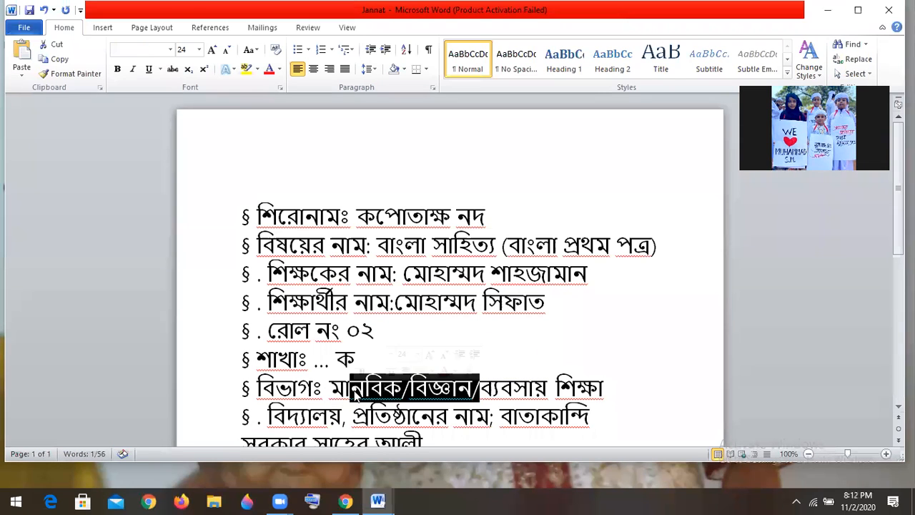
{"action": "key", "text": "BackSpace"}
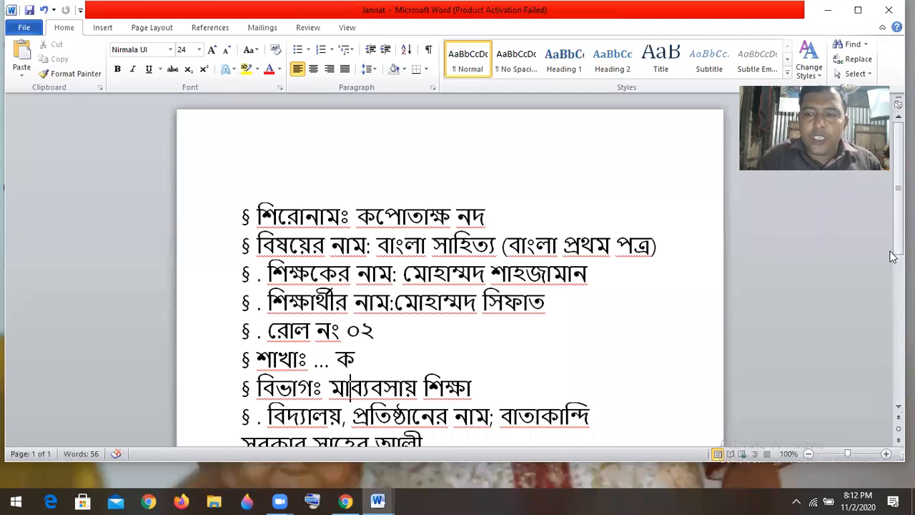
{"action": "scroll", "coordinate": [886, 260], "scroll_direction": "down", "scroll_amount": 3}
{"action": "scroll", "coordinate": [262, 323], "scroll_direction": "down", "scroll_amount": 2}
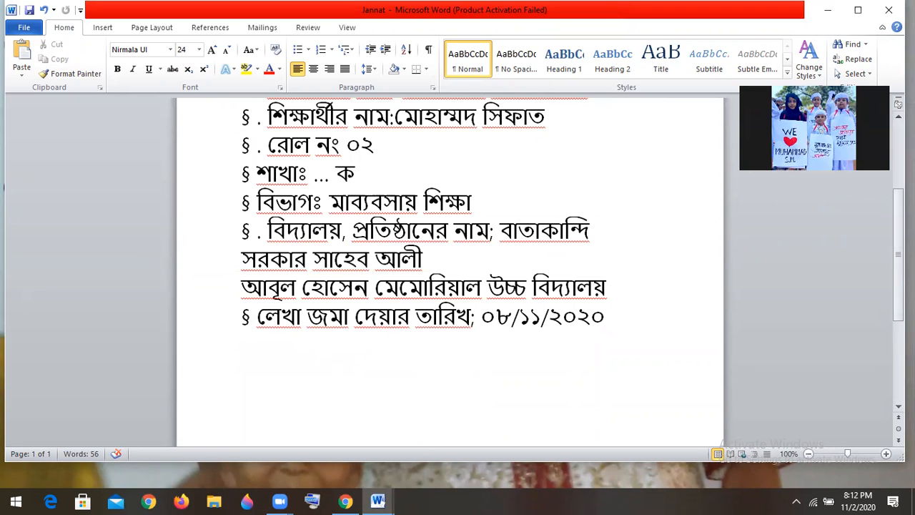
{"action": "mouse_move", "coordinate": [899, 280]}
{"action": "left_mouse_down"}
{"action": "mouse_move", "coordinate": [898, 301]}
{"action": "mouse_move", "coordinate": [899, 276]}
{"action": "left_mouse_up"}
{"action": "scroll", "coordinate": [368, 195], "scroll_direction": "up", "scroll_amount": 4}
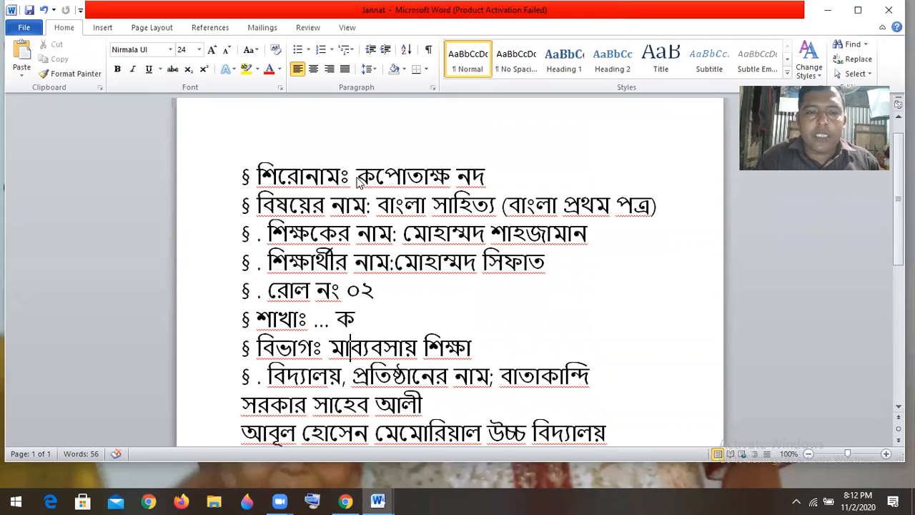
Format the title কপোতাক্ষ নদ as bold with Dark Red font colour
{"action": "left_click", "coordinate": [486, 177]}
{"action": "left_click_drag", "start_coordinate": [485, 176], "coordinate": [416, 175]}
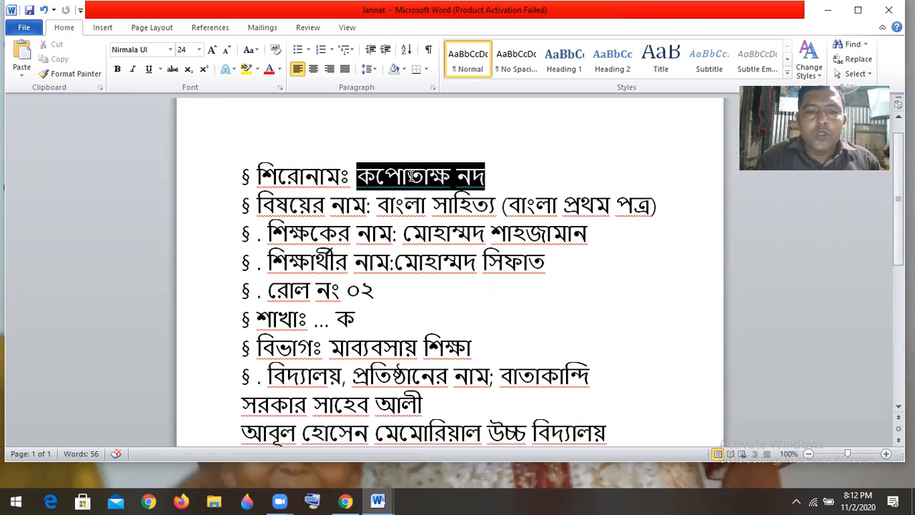
{"action": "left_click", "coordinate": [374, 175]}
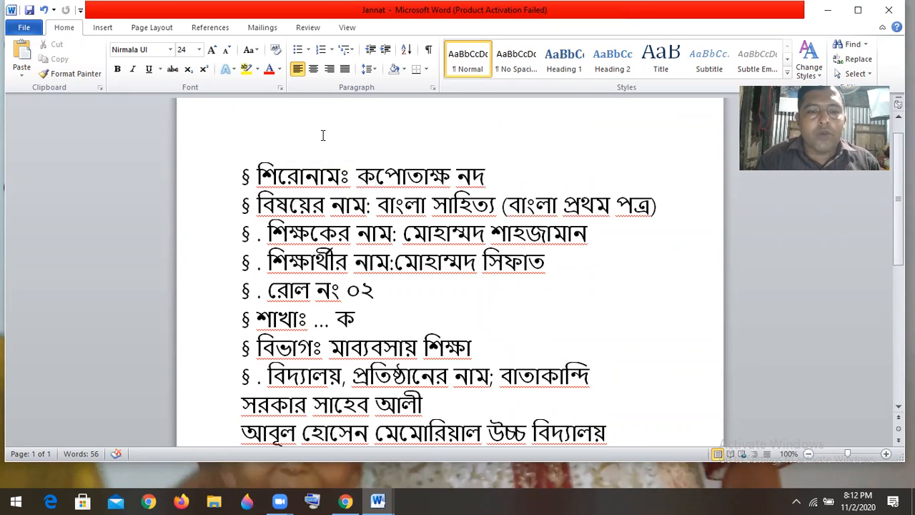
{"action": "left_click_drag", "start_coordinate": [484, 176], "coordinate": [385, 175]}
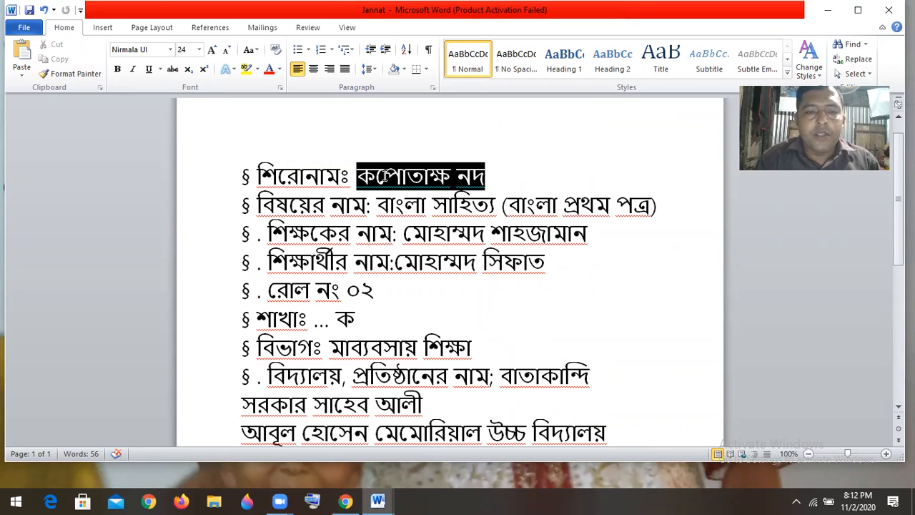
{"action": "left_click", "coordinate": [118, 70]}
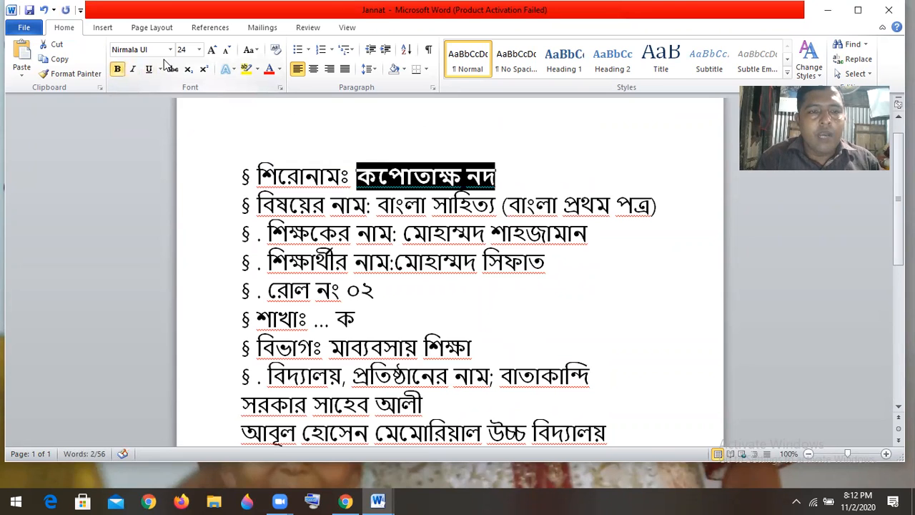
{"action": "left_click", "coordinate": [281, 69]}
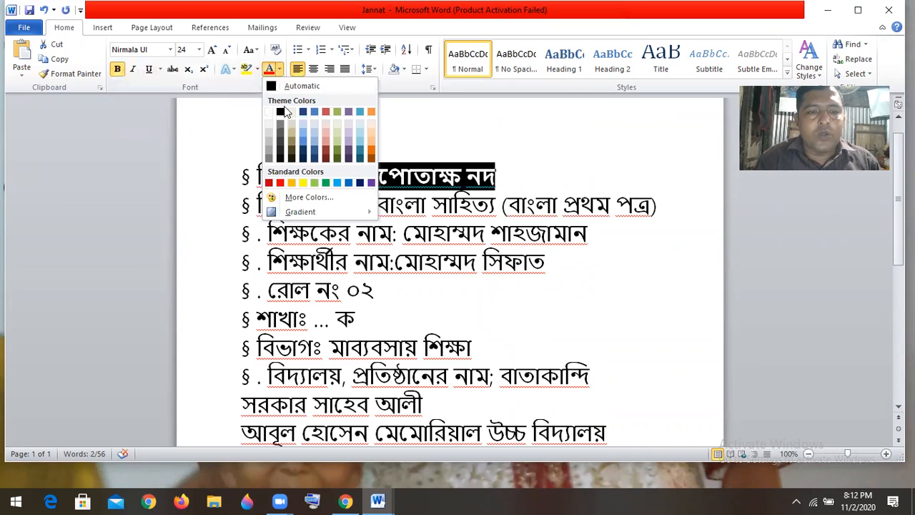
{"action": "left_click", "coordinate": [268, 185]}
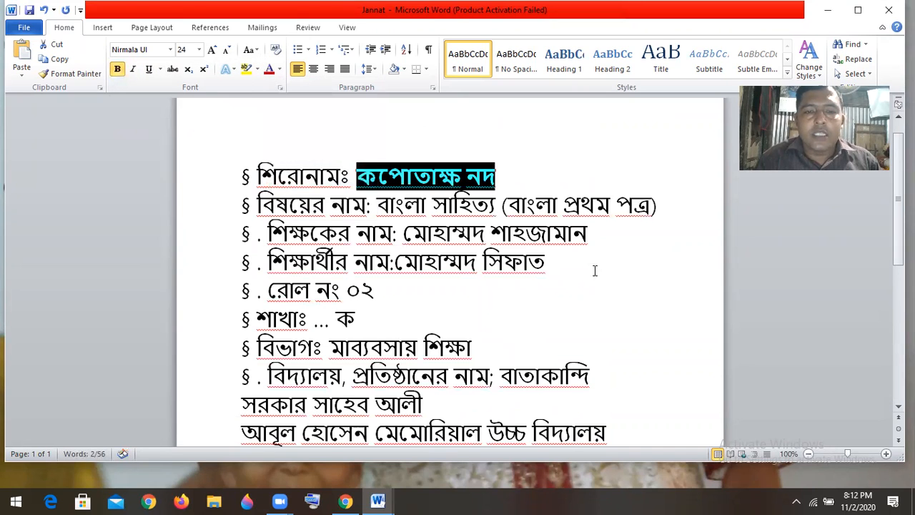
{"action": "left_click", "coordinate": [626, 290]}
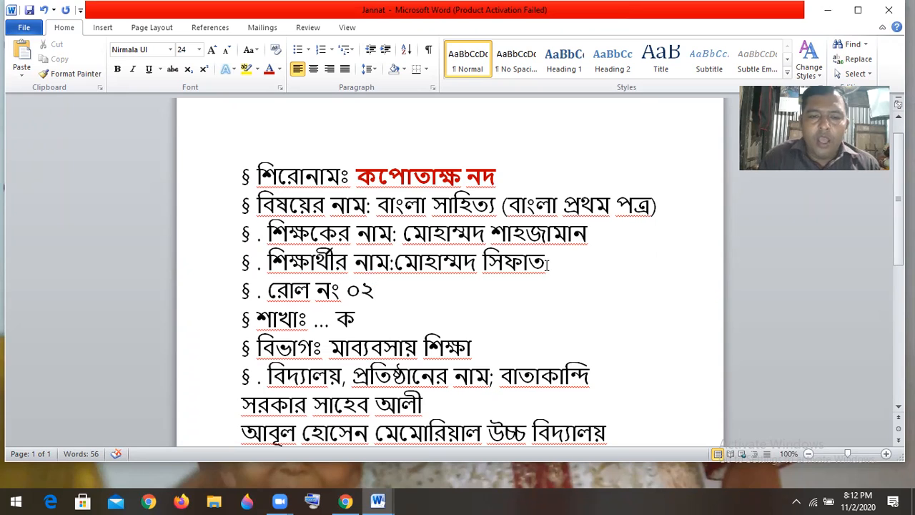
{"action": "left_click_drag", "start_coordinate": [546, 263], "coordinate": [432, 262]}
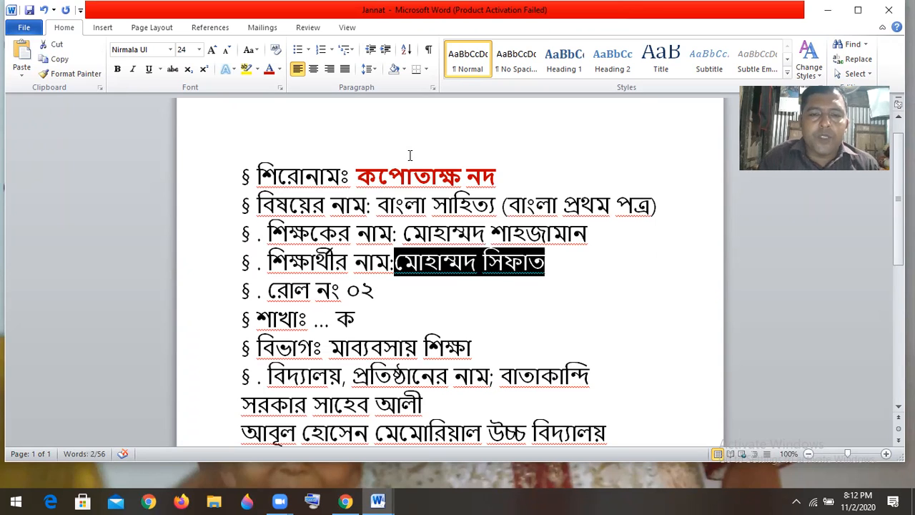
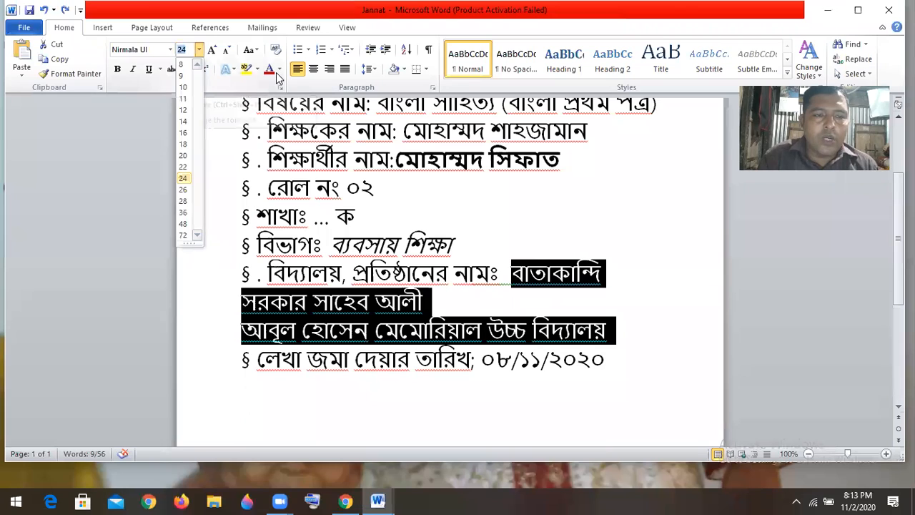
Make the school name 16 pt and remove the extra space before it
{"action": "left_click", "coordinate": [184, 133]}
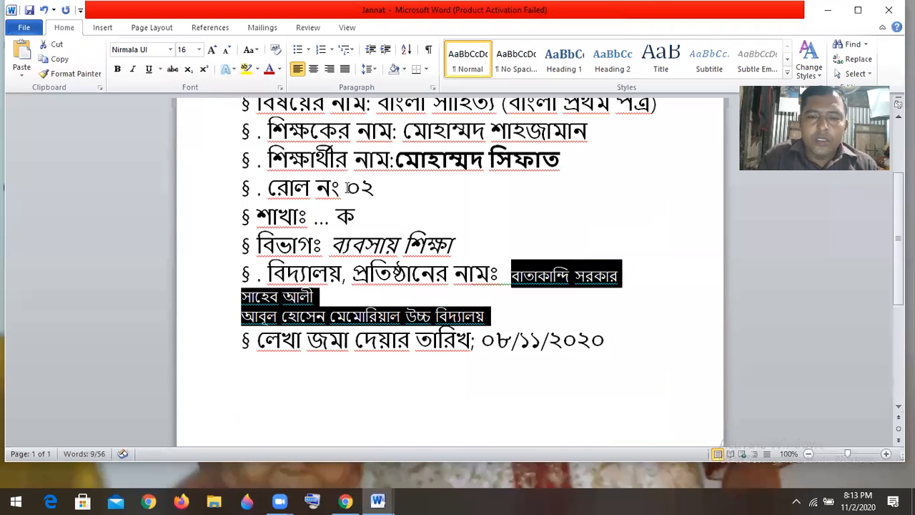
{"action": "left_click", "coordinate": [615, 308]}
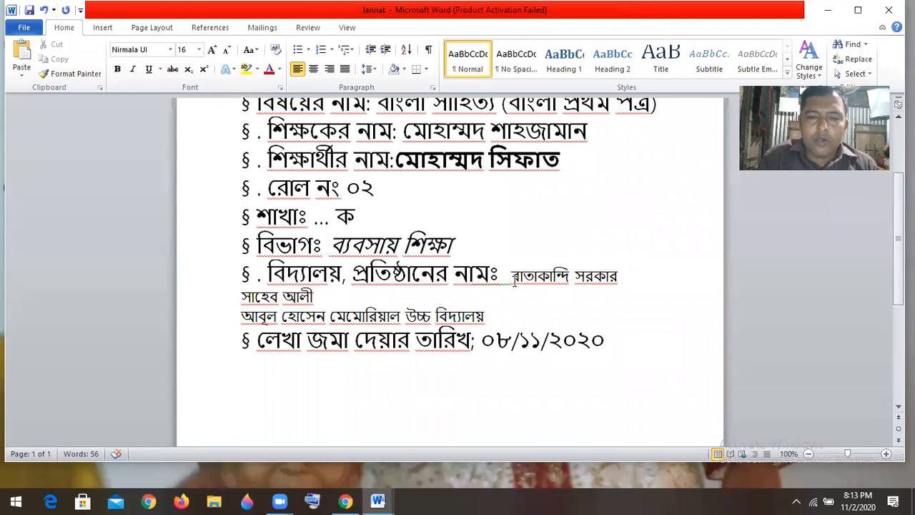
{"action": "left_click", "coordinate": [510, 275]}
{"action": "key", "text": "BackSpace"}
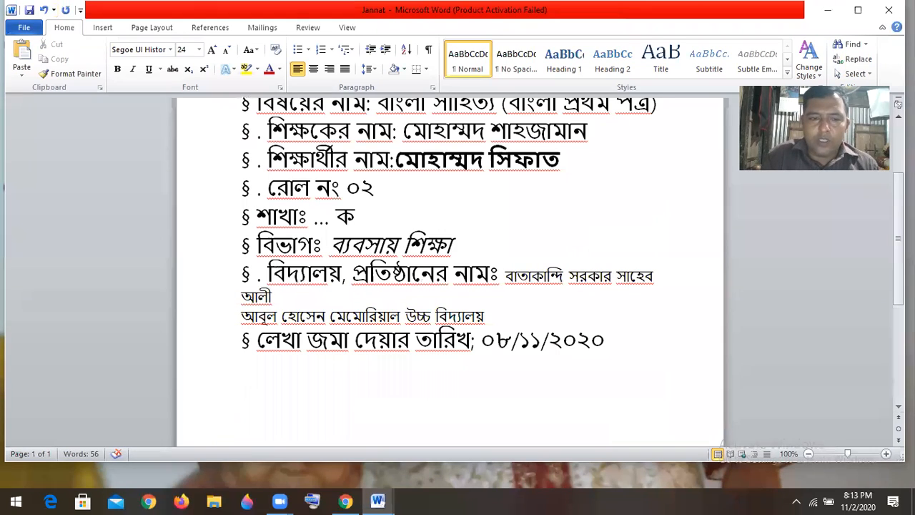
Join the school name onto one line and add blank lines before the submission date
{"action": "left_click", "coordinate": [279, 301]}
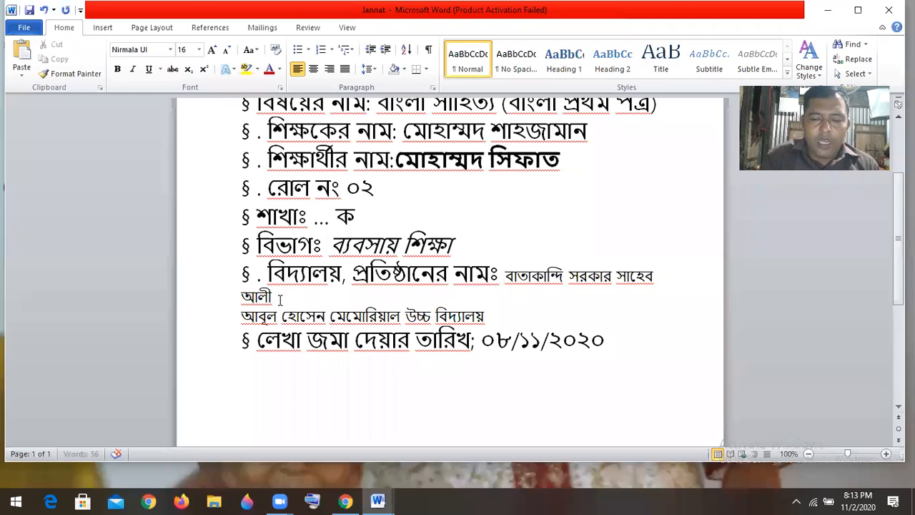
{"action": "key", "text": "Delete"}
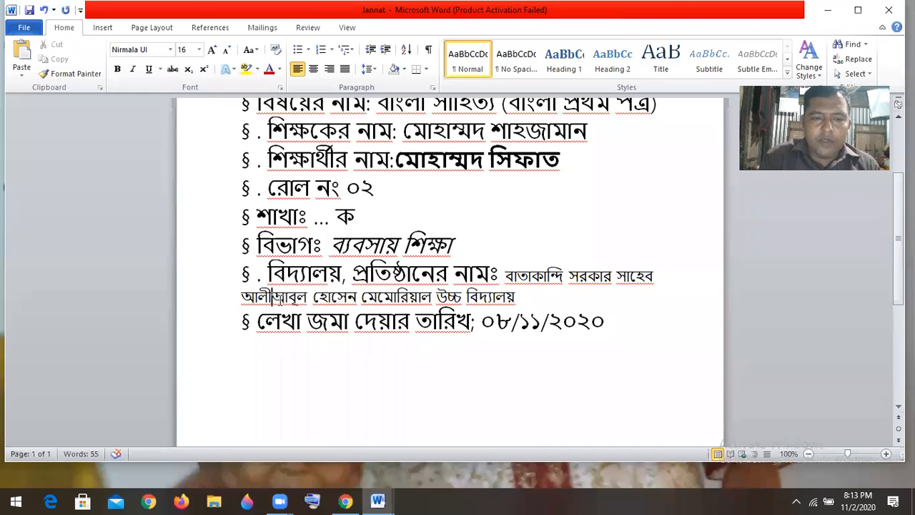
{"action": "left_click", "coordinate": [533, 301]}
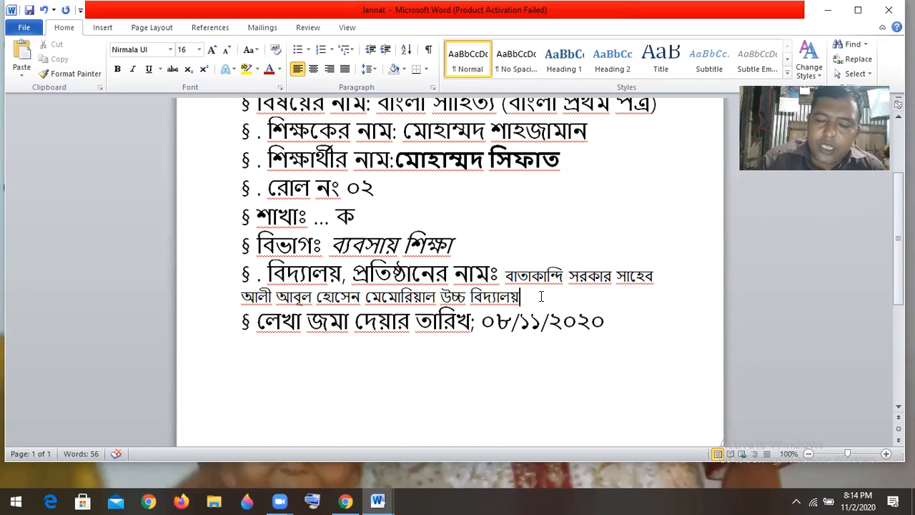
{"action": "key", "text": "Return"}
{"action": "key", "text": "Return"}
{"action": "key", "text": "Return"}
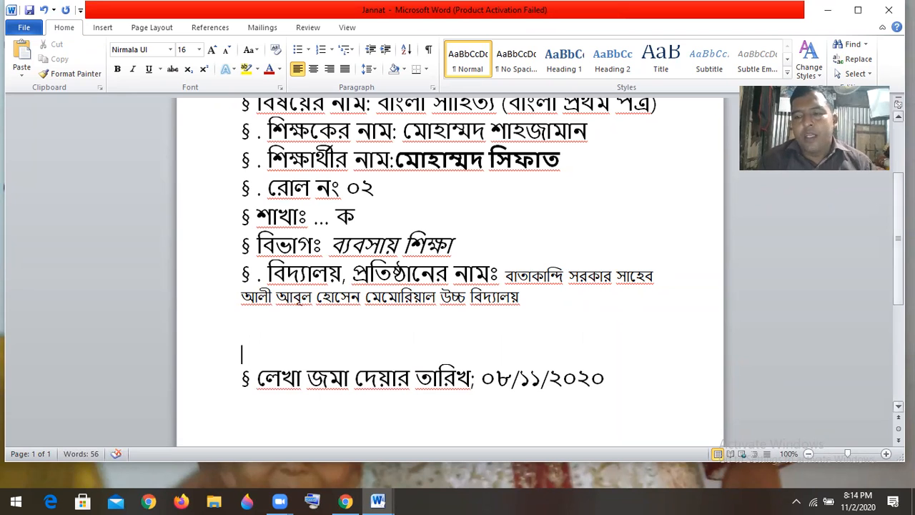
{"action": "scroll", "coordinate": [450, 272], "scroll_direction": "down", "scroll_amount": 5}
{"action": "scroll", "coordinate": [450, 272], "scroll_direction": "down", "scroll_amount": 2}
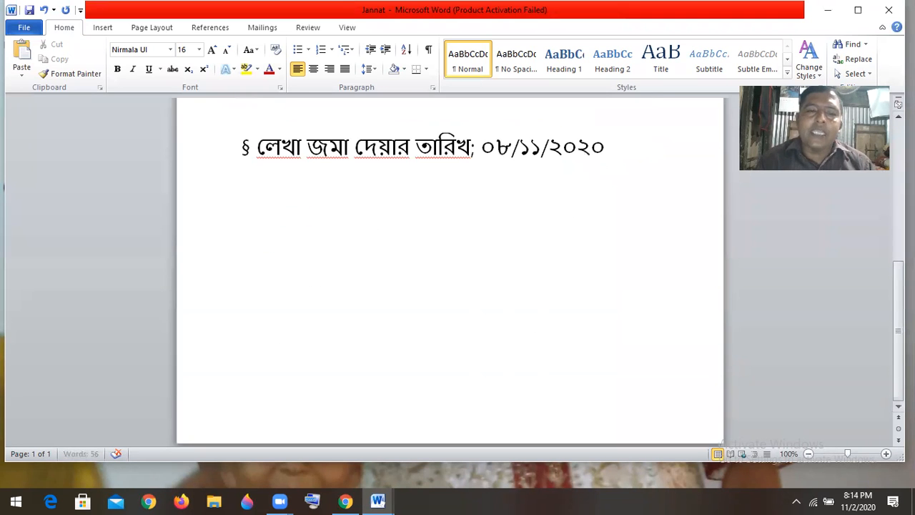
{"action": "scroll", "coordinate": [450, 271], "scroll_direction": "up", "scroll_amount": 10}
{"action": "scroll", "coordinate": [450, 272], "scroll_direction": "down", "scroll_amount": 10}
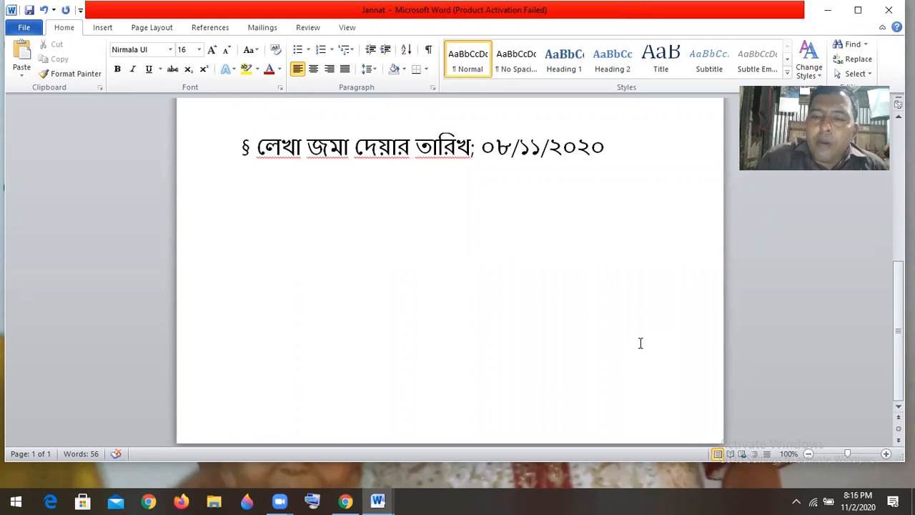
Insert a page break after the submission date and go to the first line of page 2
{"action": "left_click", "coordinate": [639, 373]}
{"action": "key", "text": "ctrl+Return"}
{"action": "key", "text": "Return"}
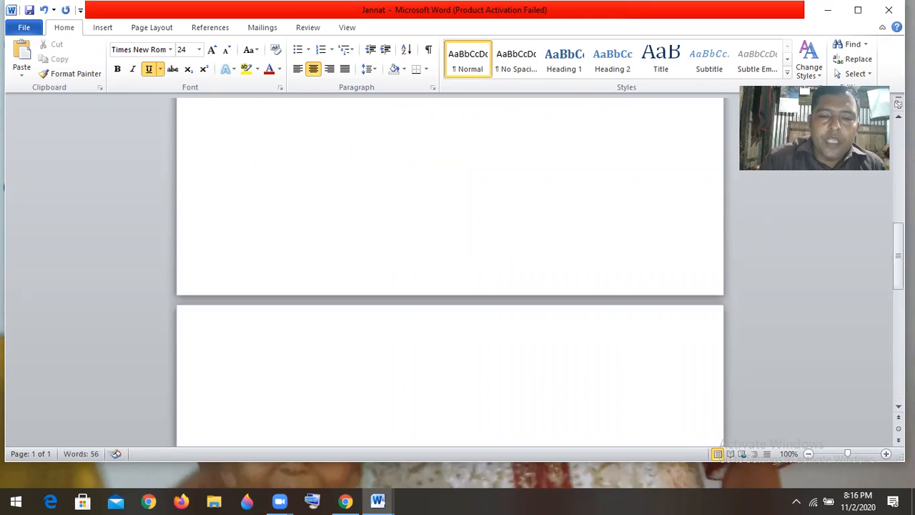
{"action": "key", "text": "Up"}
{"action": "key", "text": "Up"}
{"action": "key", "text": "Down"}
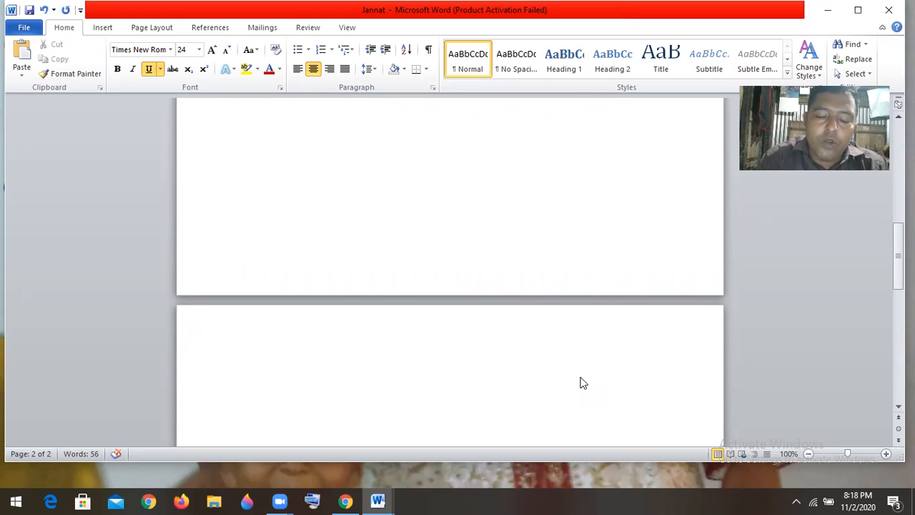
Type 'কপোতাক্ষ নদে কবি মাইকেল মধুসুদন দত্তের' in Avro phonetic, correcting typos
{"action": "type", "text": "k"}
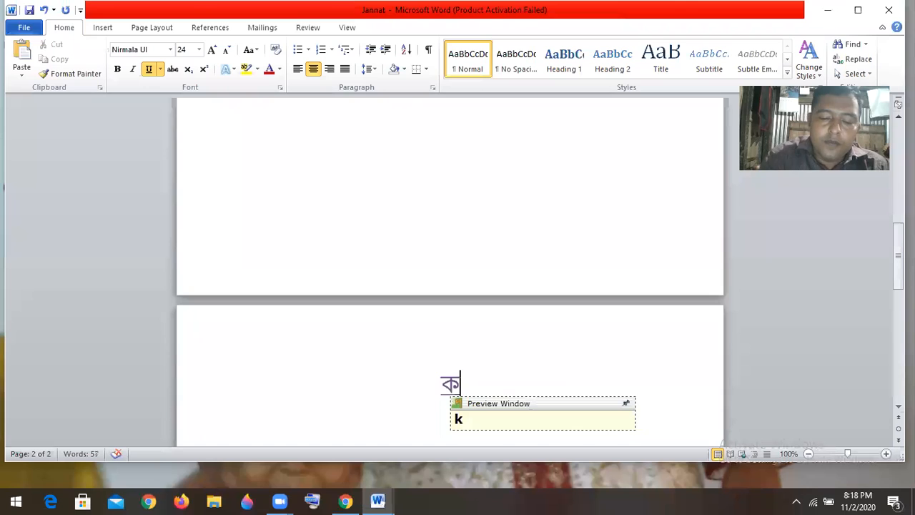
{"action": "type", "text": "op"}
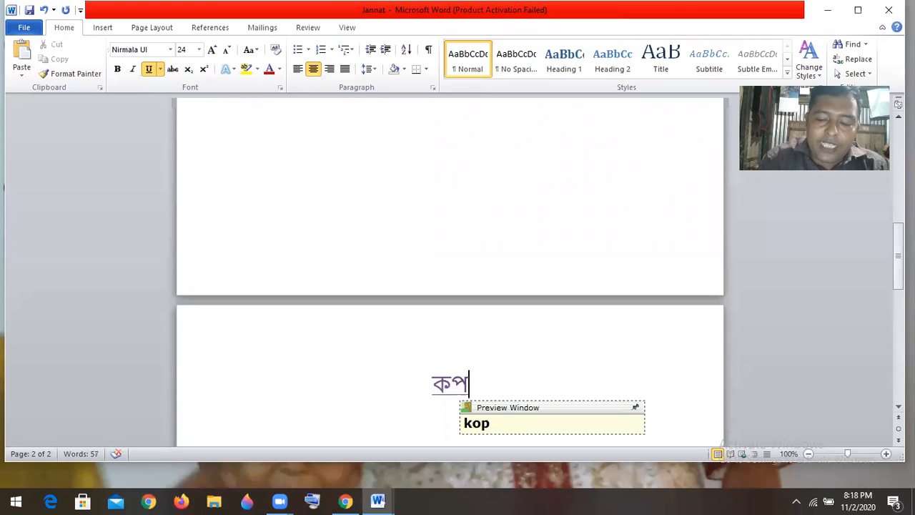
{"action": "type", "text": "Otakkh"}
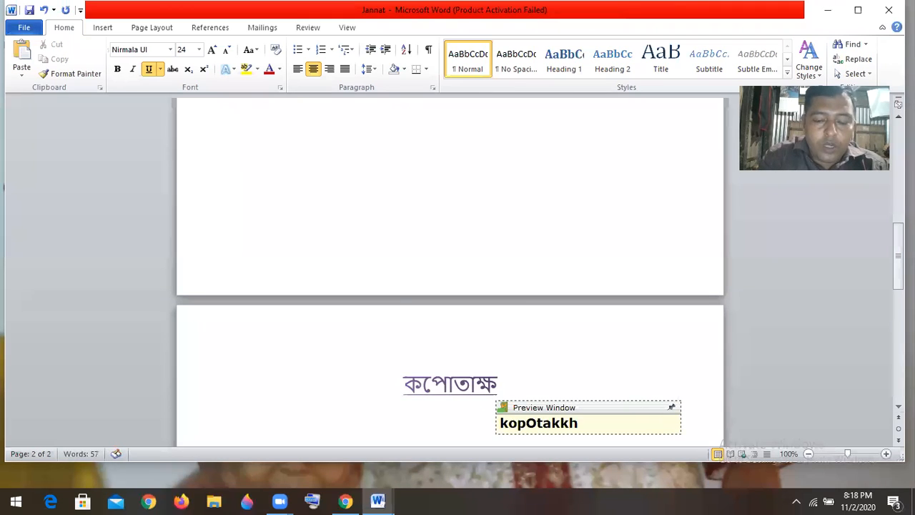
{"action": "type", "text": " node"}
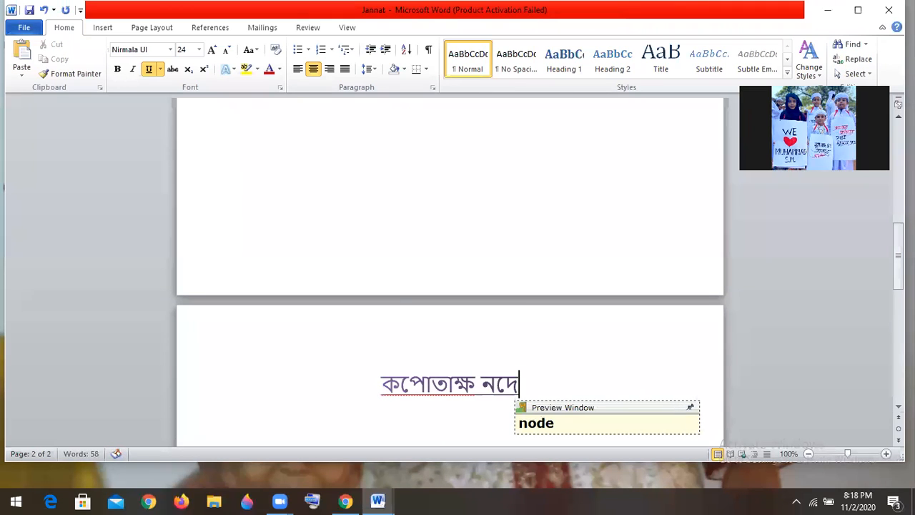
{"action": "type", "text": " k"}
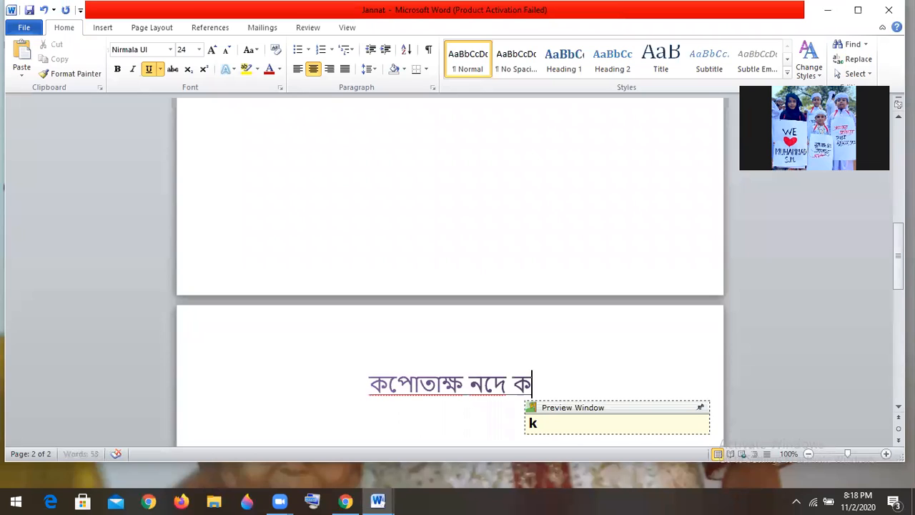
{"action": "type", "text": "on"}
{"action": "key", "text": "BackSpace"}
{"action": "type", "text": "vi"}
{"action": "key", "text": "BackSpace"}
{"action": "key", "text": "BackSpace"}
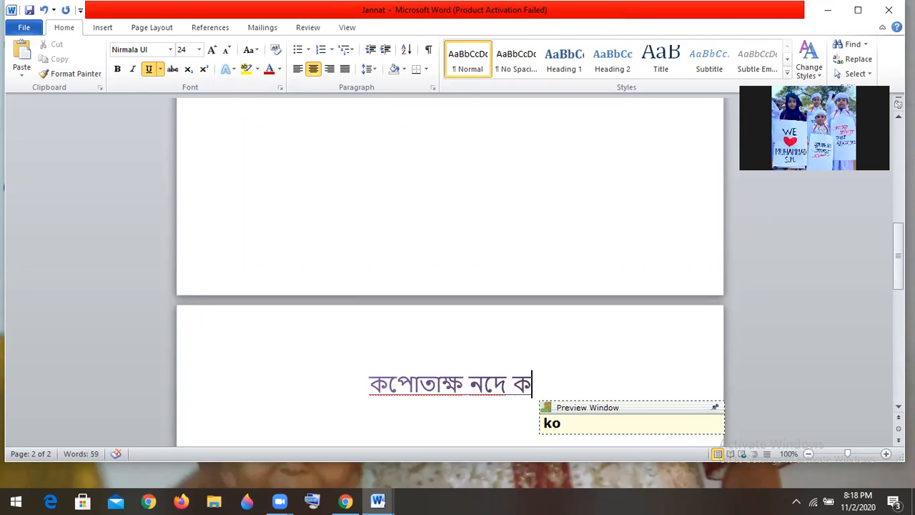
{"action": "type", "text": "bi maikel "}
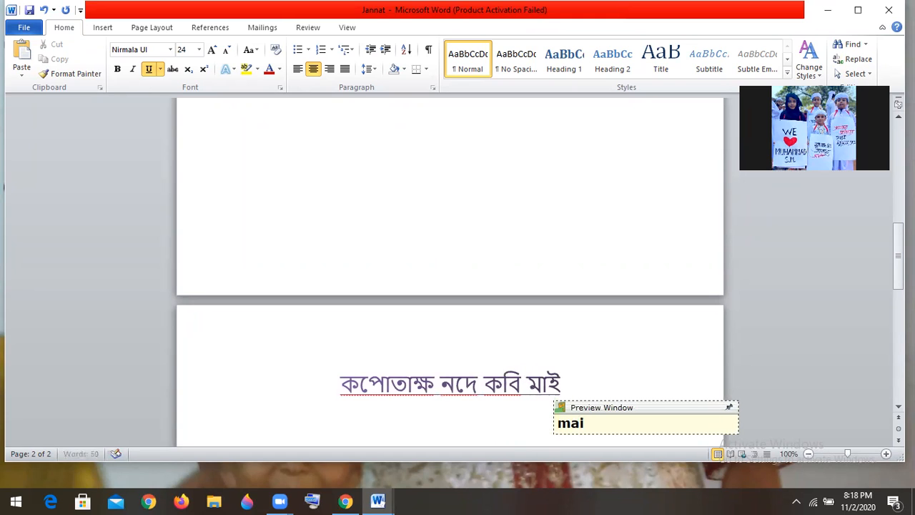
{"action": "type", "text": "modj"}
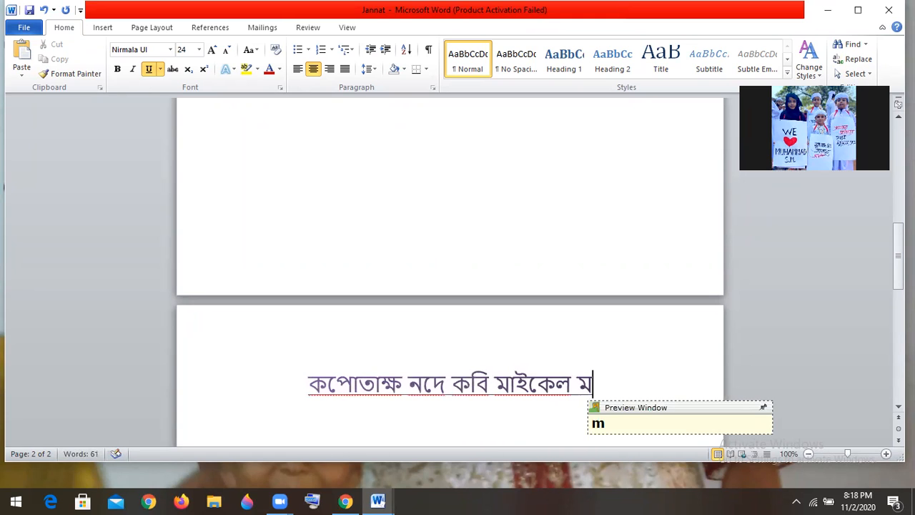
{"action": "key", "text": "BackSpace"}
{"action": "key", "text": "BackSpace"}
{"action": "type", "text": "dhu"}
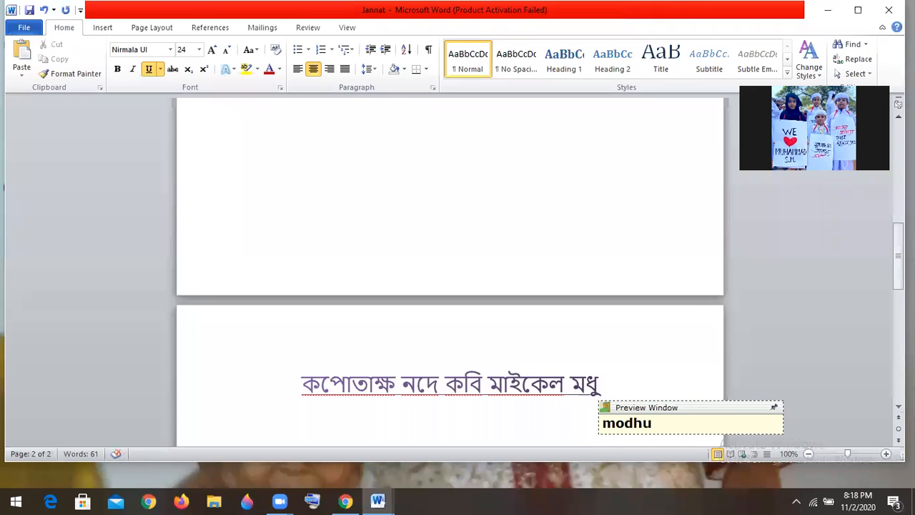
{"action": "type", "text": "sudon "}
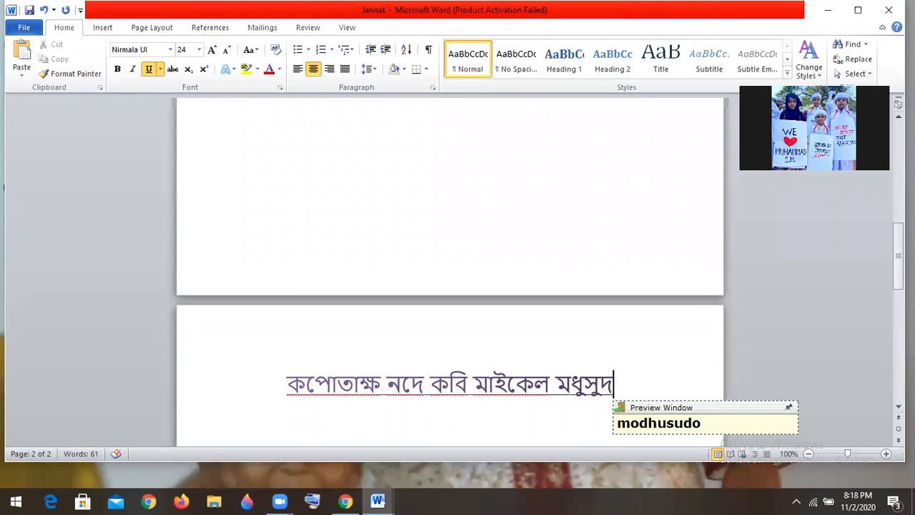
{"action": "type", "text": "dott"}
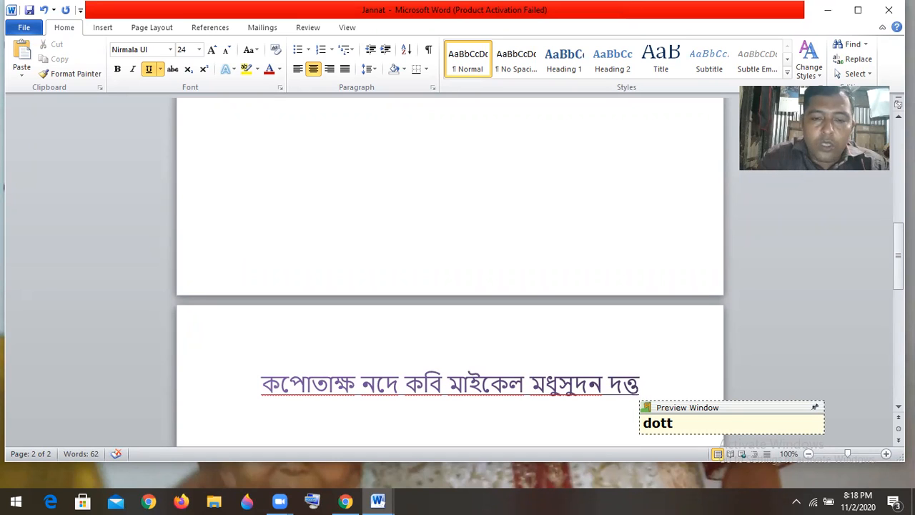
{"action": "type", "text": "er"}
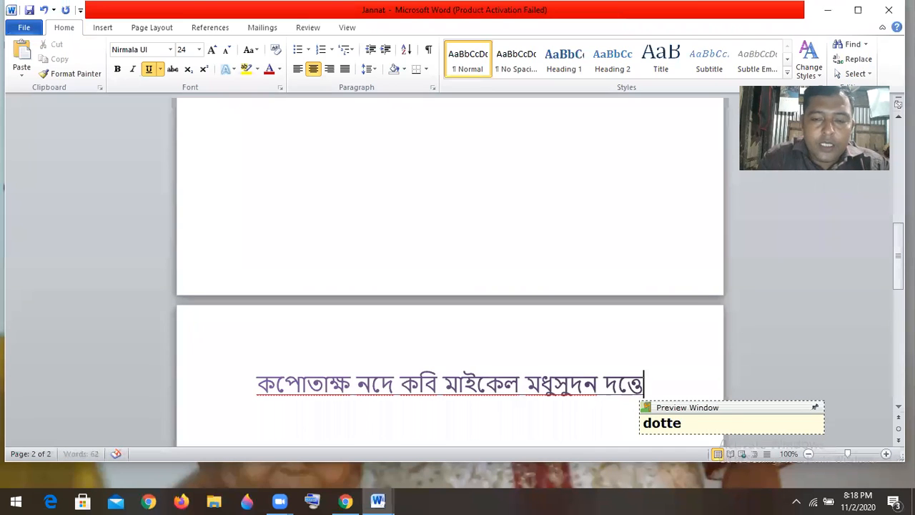
Finish the sentence with 'দেশ প্রেমের বহিঃপ্রকাশ করেছেন।', fixing mistyped letters
{"action": "key", "text": "Return"}
{"action": "type", "text": "pre"}
{"action": "key", "text": "BackSpace"}
{"action": "key", "text": "BackSpace"}
{"action": "key", "text": "BackSpace"}
{"action": "key", "text": "BackSpace"}
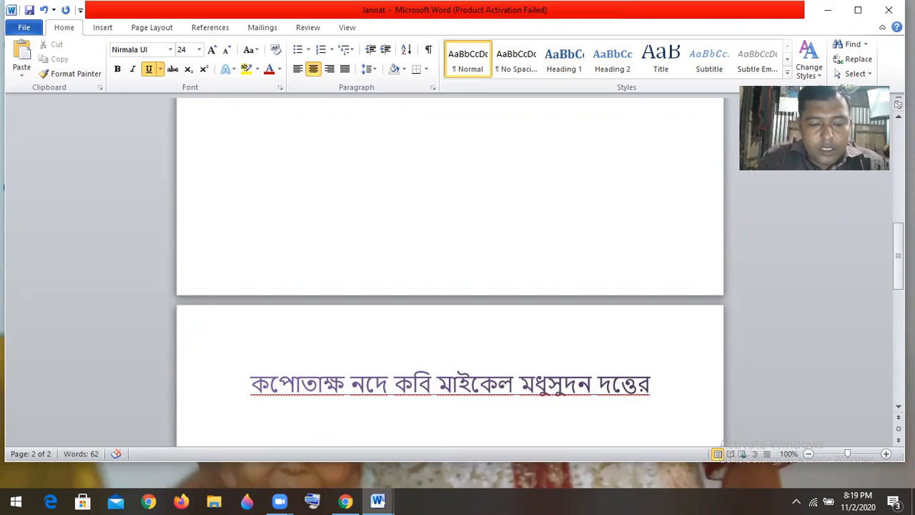
{"action": "key", "text": "Return"}
{"action": "type", "text": "desh prem"}
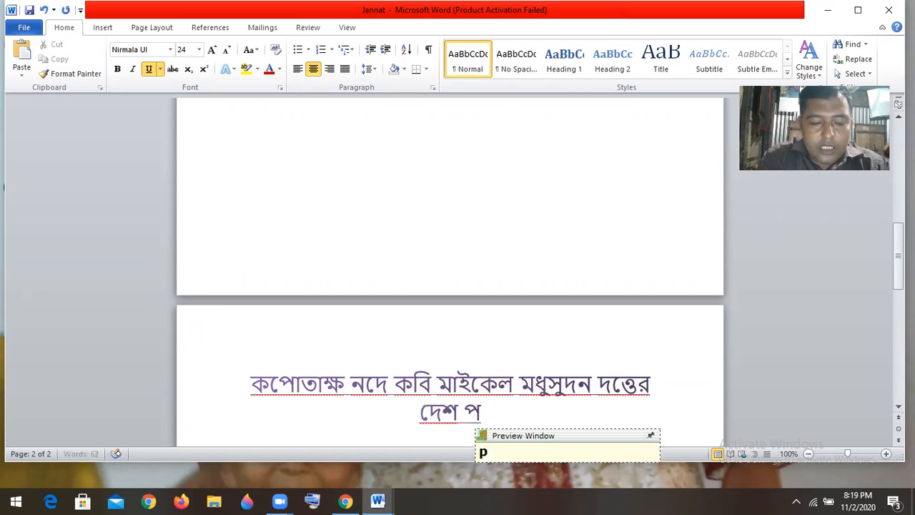
{"action": "type", "text": "er"}
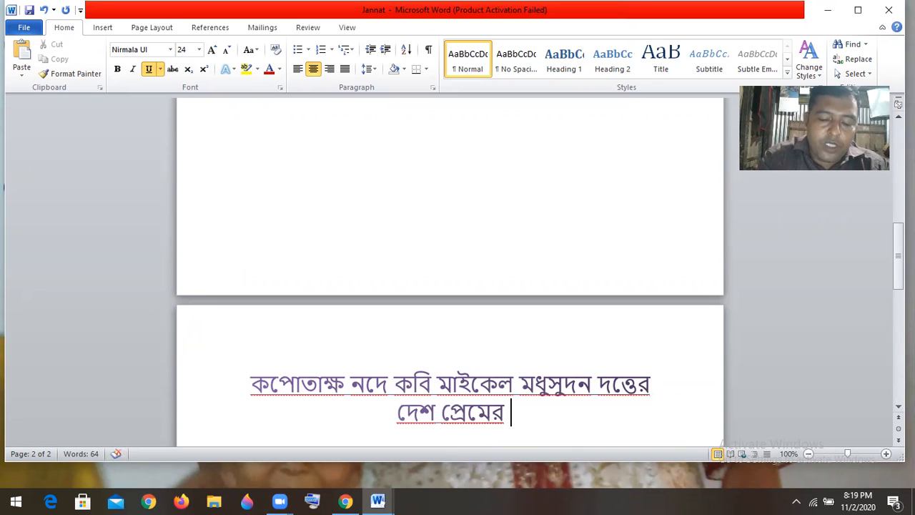
{"action": "type", "text": " bhi"}
{"action": "key", "text": "BackSpace"}
{"action": "key", "text": "BackSpace"}
{"action": "type", "text": "b"}
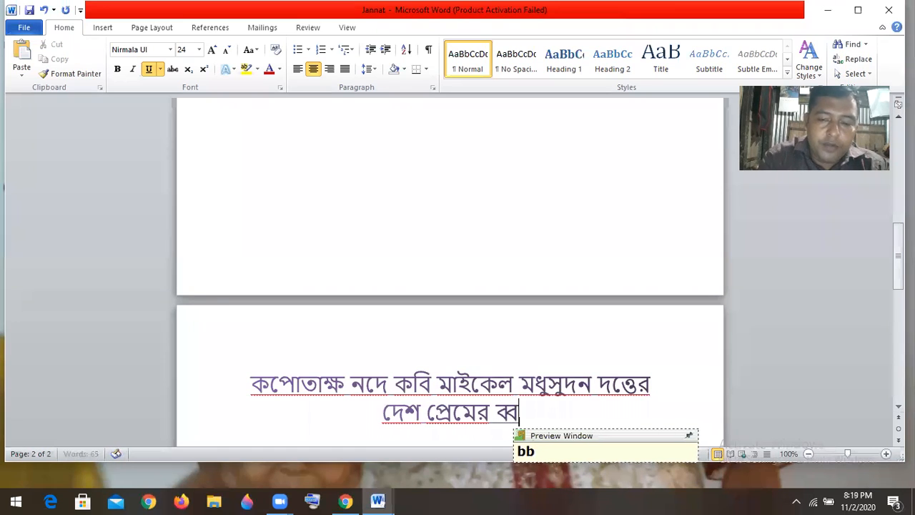
{"action": "key", "text": "BackSpace"}
{"action": "type", "text": "hi"}
{"action": "key", "text": "BackSpace"}
{"action": "key", "text": "BackSpace"}
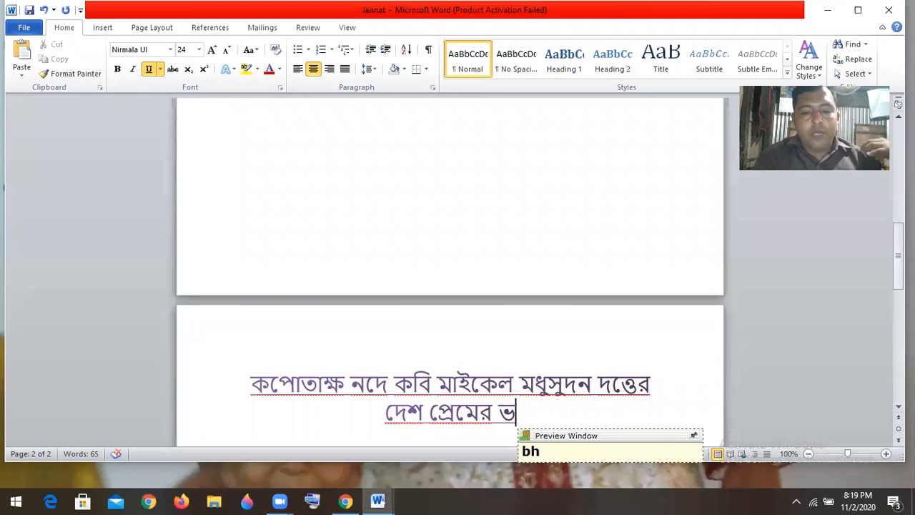
{"action": "type", "text": "ohi"}
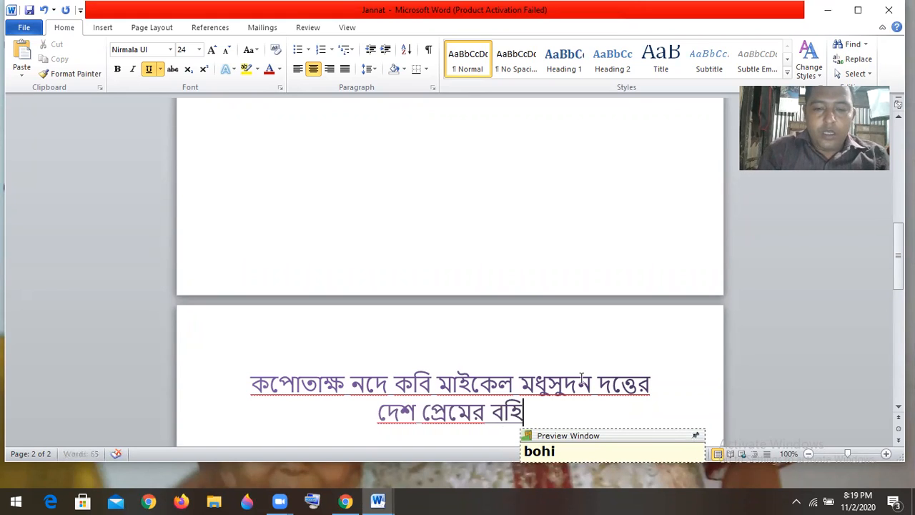
{"action": "type", "text": ":prd"}
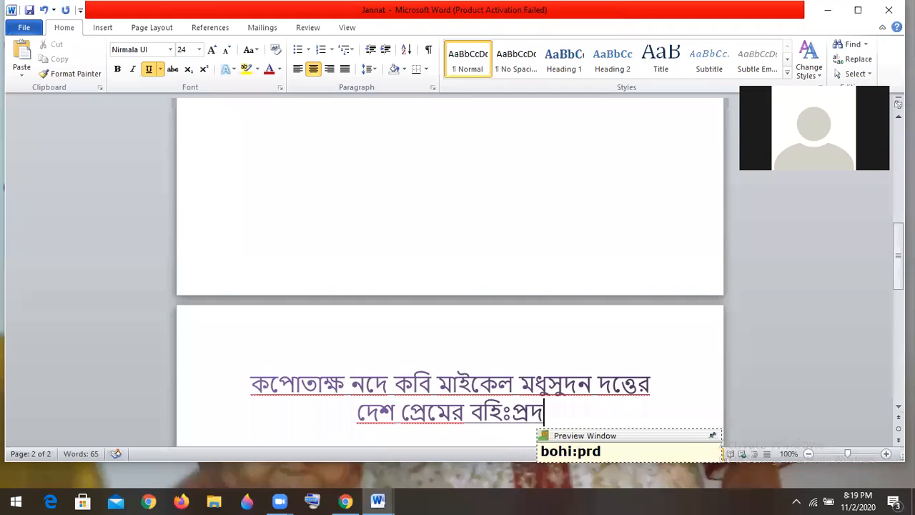
{"action": "key", "text": "BackSpace"}
{"action": "type", "text": "kash k"}
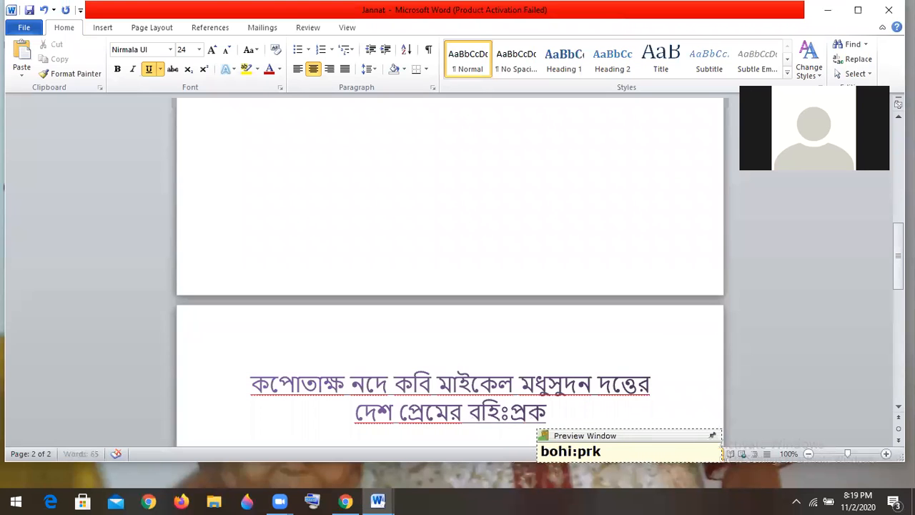
{"action": "type", "text": "oreche"}
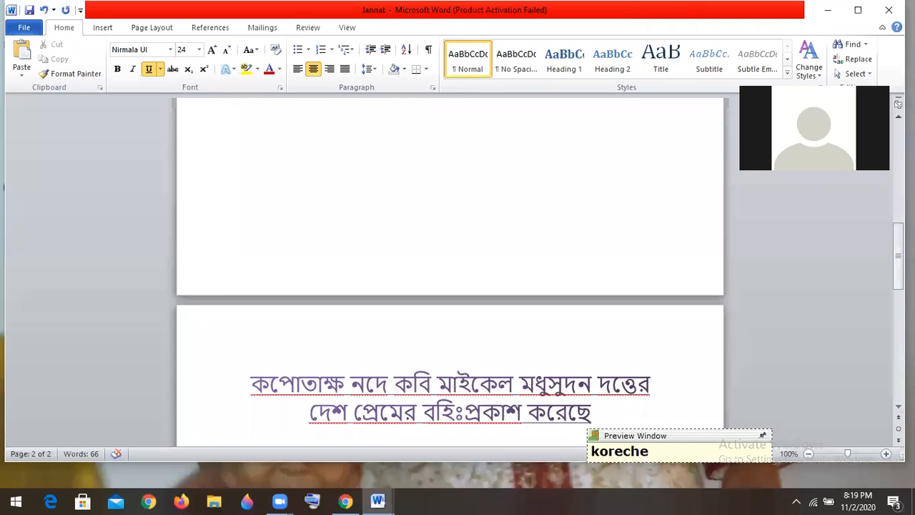
{"action": "type", "text": "n."}
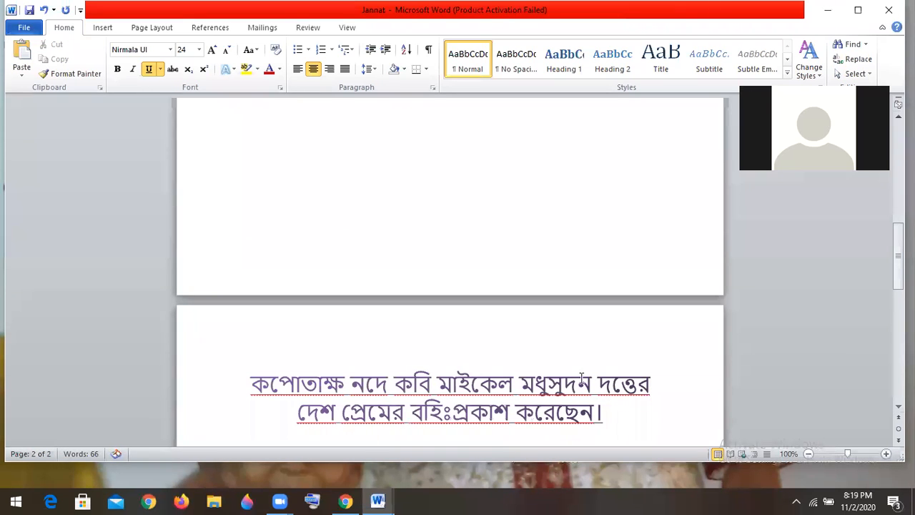
Start a new centred line below the sentence and begin typing the next text
{"action": "scroll", "coordinate": [582, 379], "scroll_direction": "down", "scroll_amount": 1}
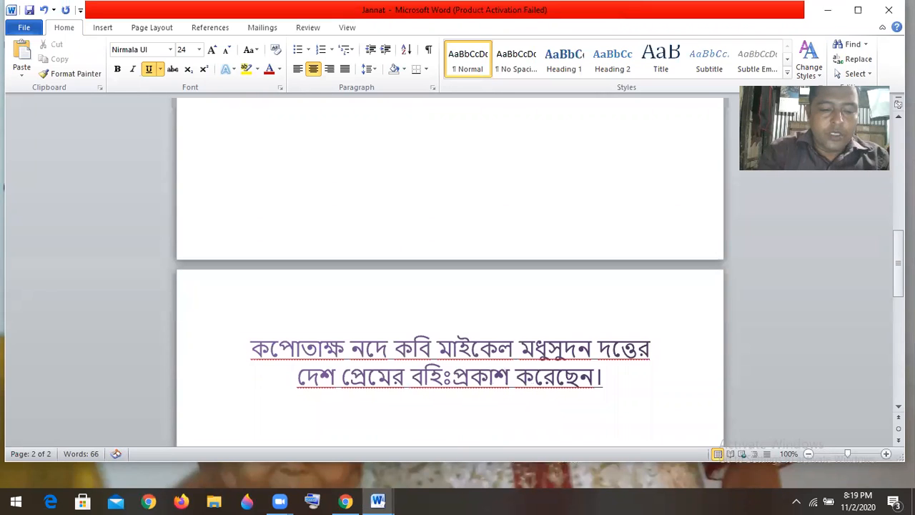
{"action": "key", "text": "Return"}
{"action": "type", "text": "titn"}
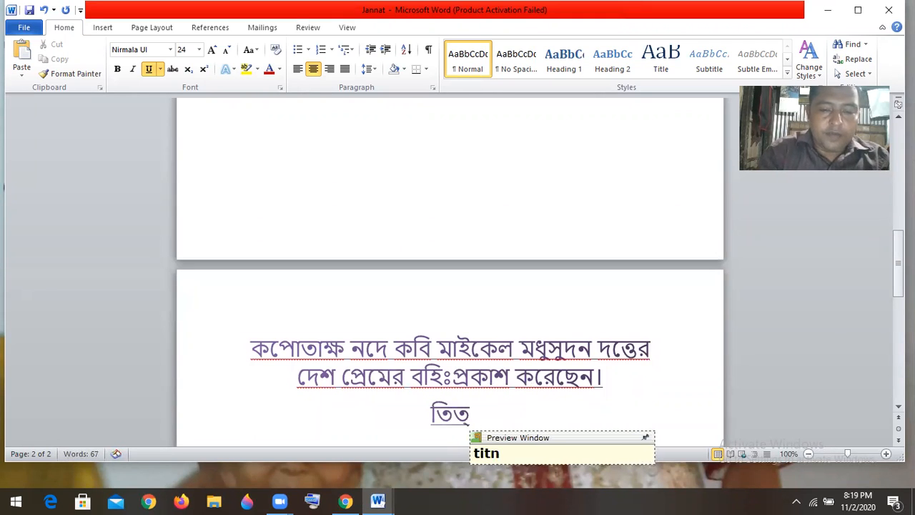
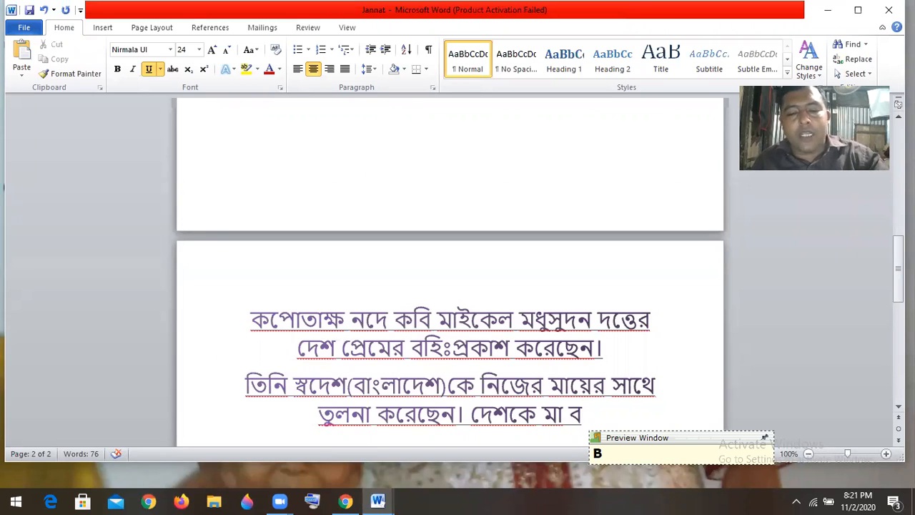
Retype the mistyped last word so the sentence ends 'দেশকে মা বলেছেন।', then start a new paragraph
{"action": "type", "text": "``"}
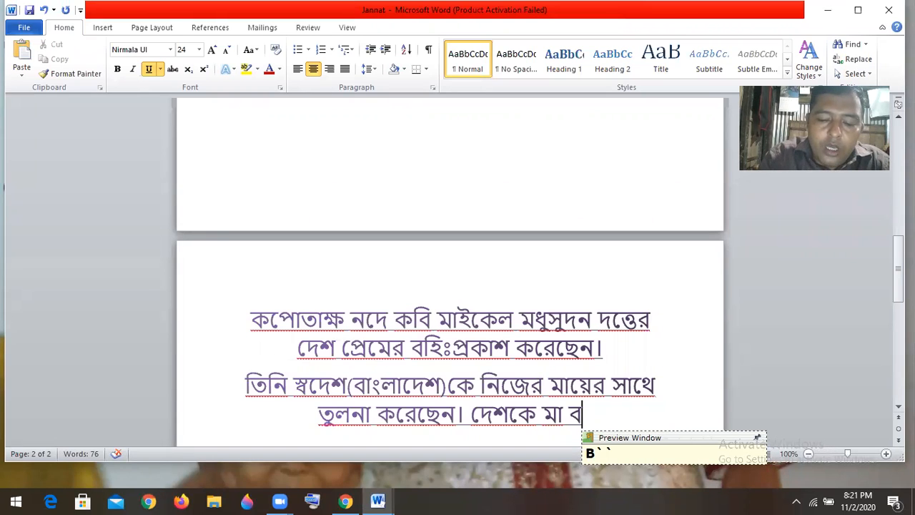
{"action": "type", "text": "lot"}
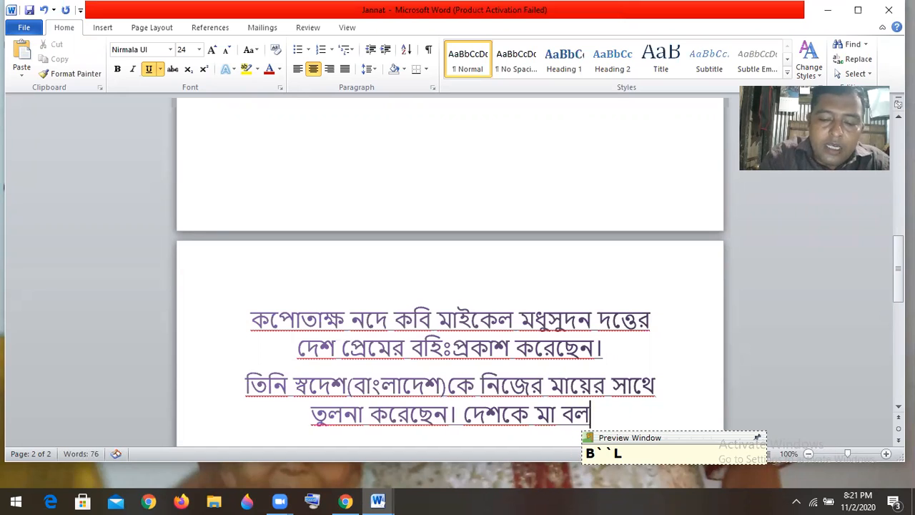
{"action": "type", "text": "e"}
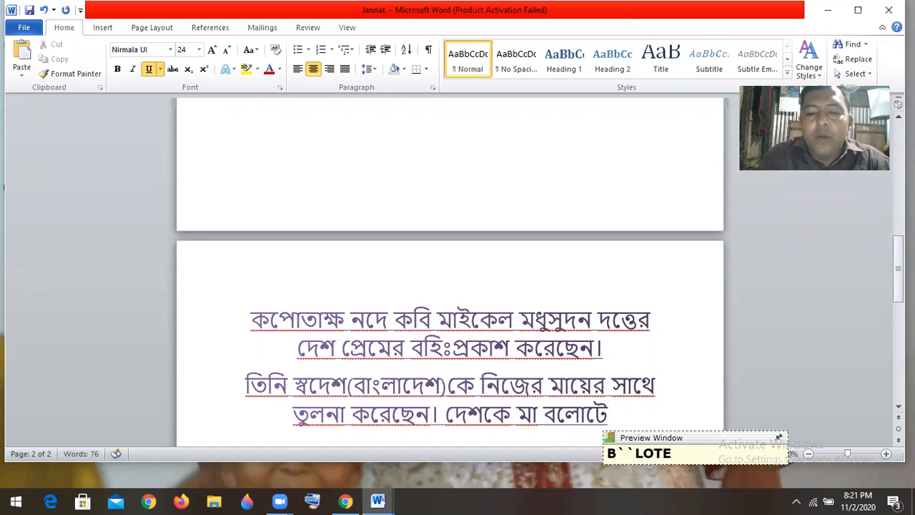
{"action": "key", "text": "BackSpace"}
{"action": "key", "text": "BackSpace"}
{"action": "key", "text": "BackSpace"}
{"action": "key", "text": "BackSpace"}
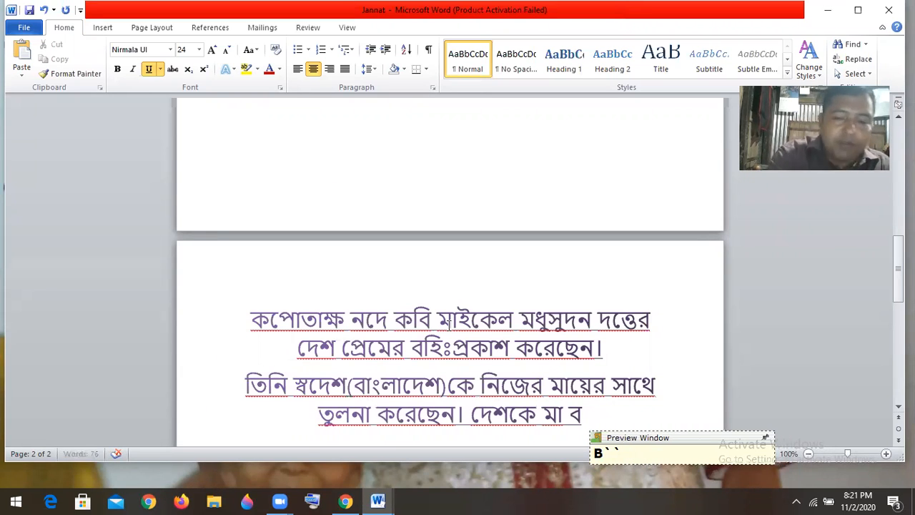
{"action": "type", "text": "l"}
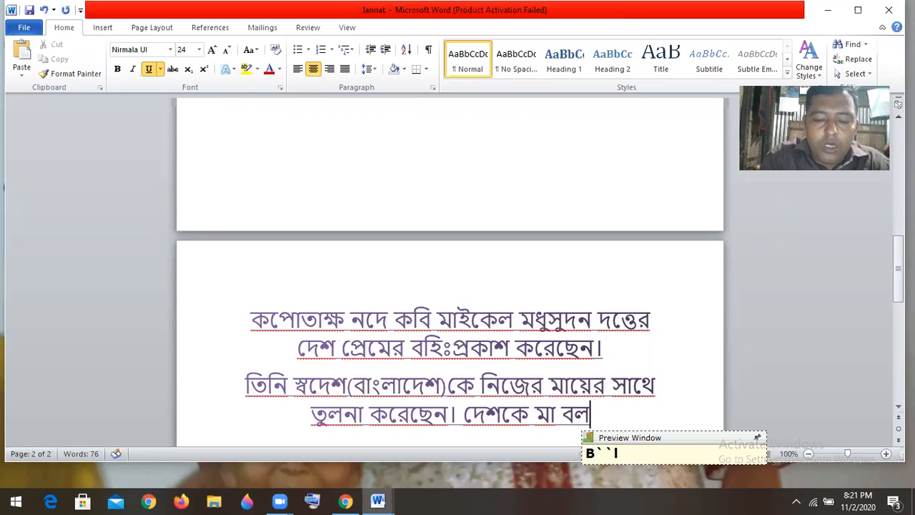
{"action": "type", "text": "o"}
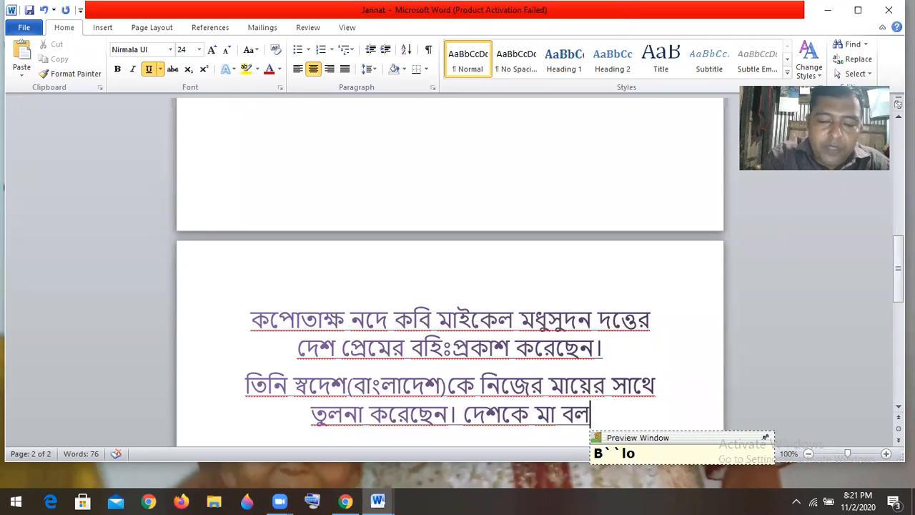
{"action": "type", "text": "te"}
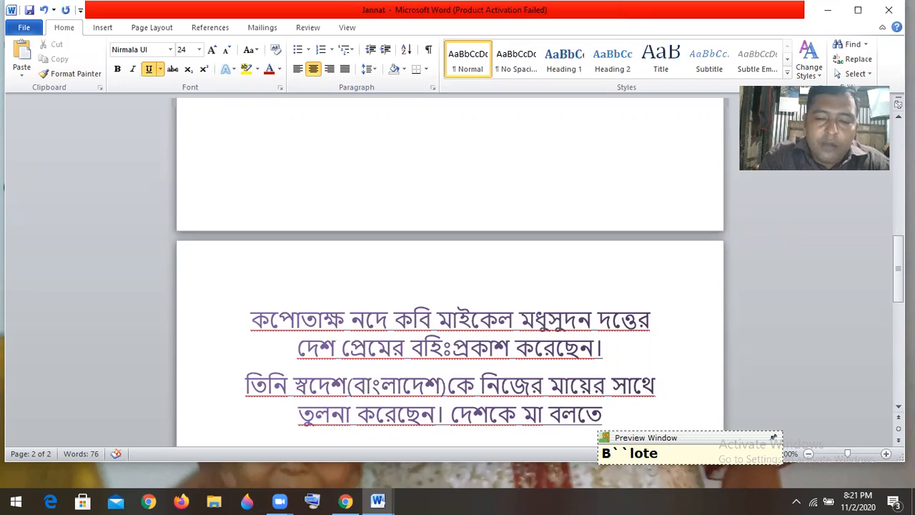
{"action": "key", "text": "BackSpace"}
{"action": "key", "text": "BackSpace"}
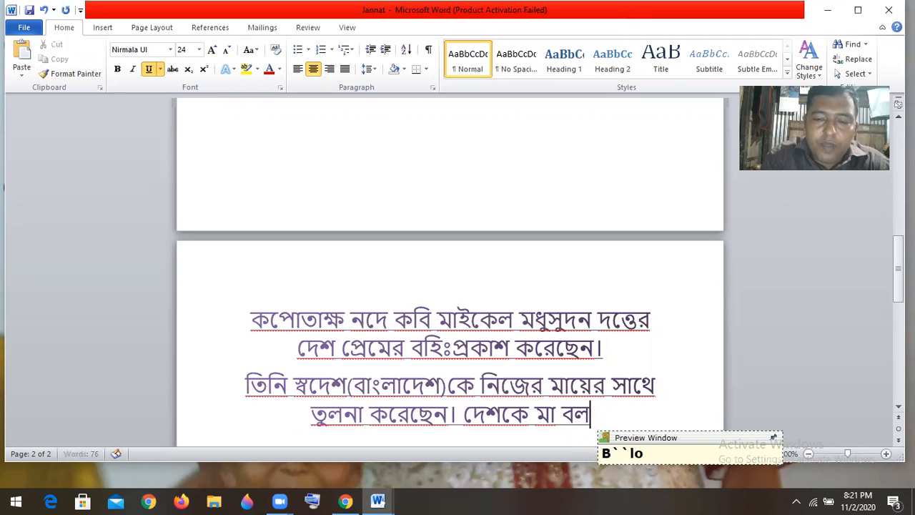
{"action": "key", "text": "BackSpace"}
{"action": "key", "text": "BackSpace"}
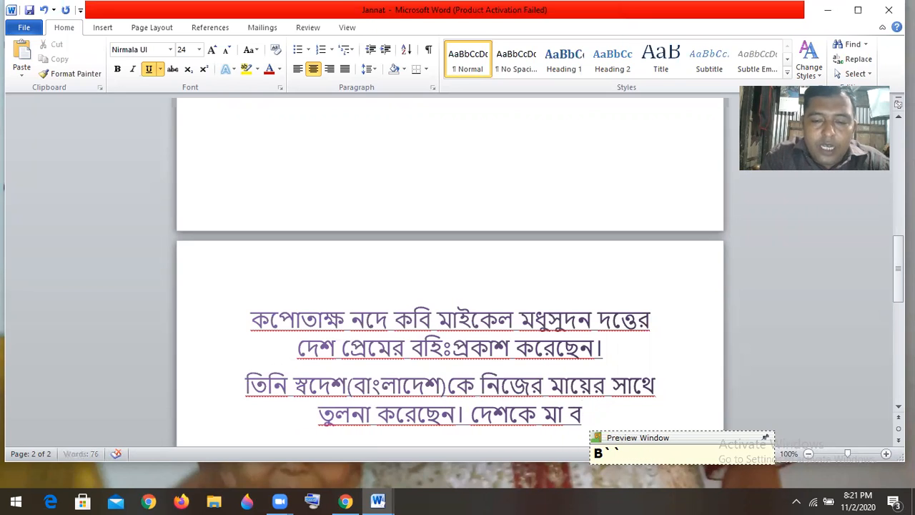
{"action": "type", "text": "lech"}
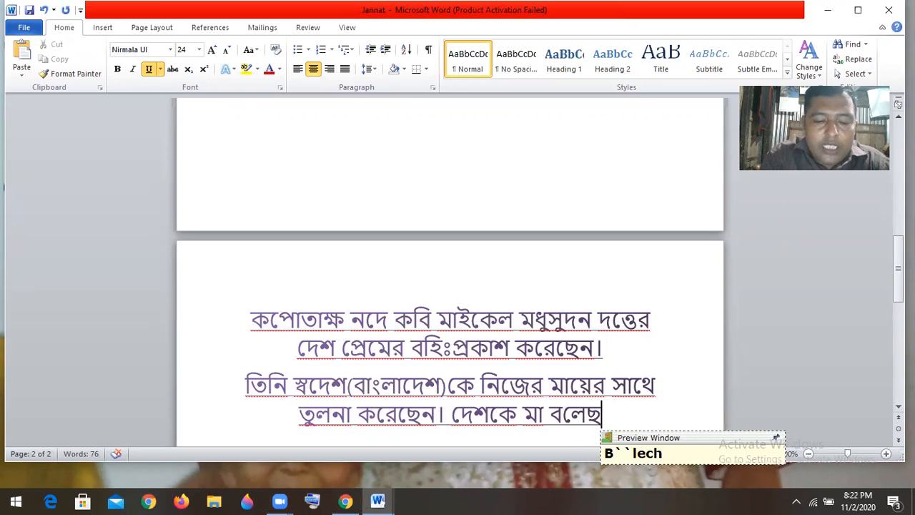
{"action": "type", "text": "e"}
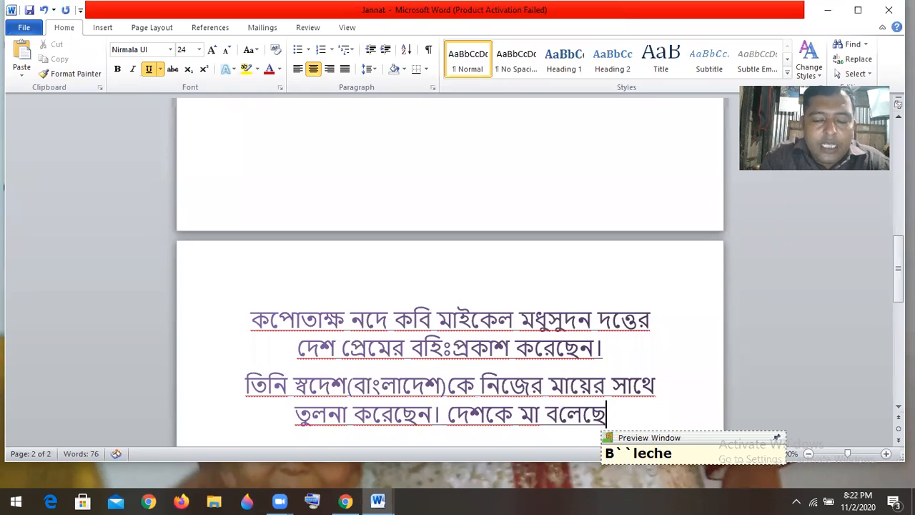
{"action": "type", "text": "n"}
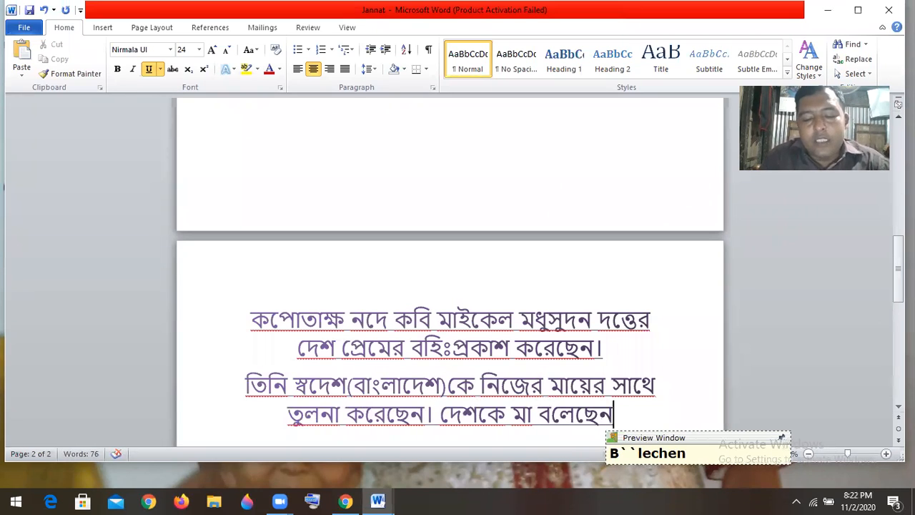
{"action": "type", "text": "."}
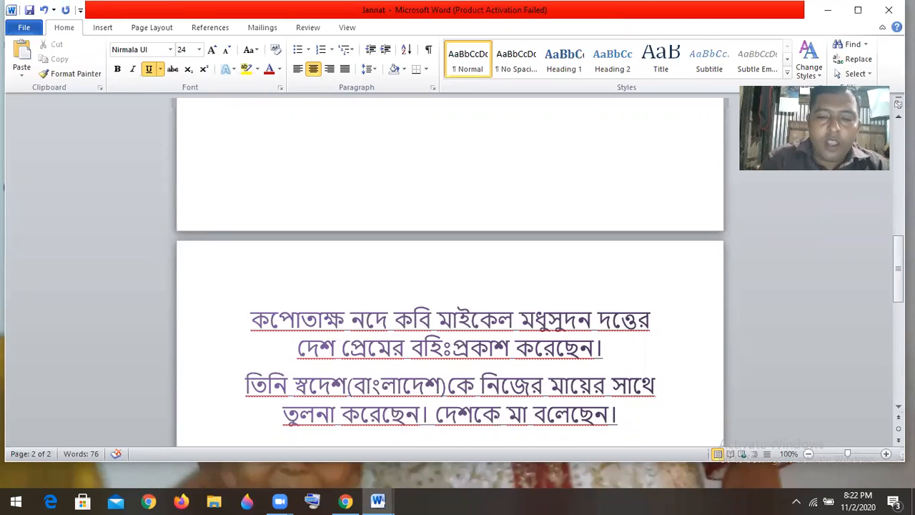
{"action": "key", "text": "Return"}
Type 'বাংলাদেশের নদীর (কপোতাক্ষ নদ) পানিকে তিনি জীবনদান', removing stray letters
{"action": "type", "text": "bang"}
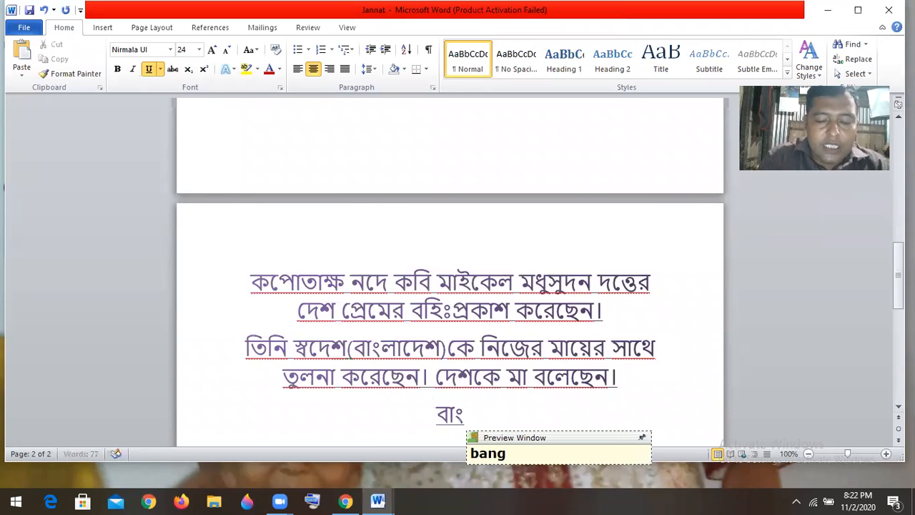
{"action": "type", "text": "ladesher nod"}
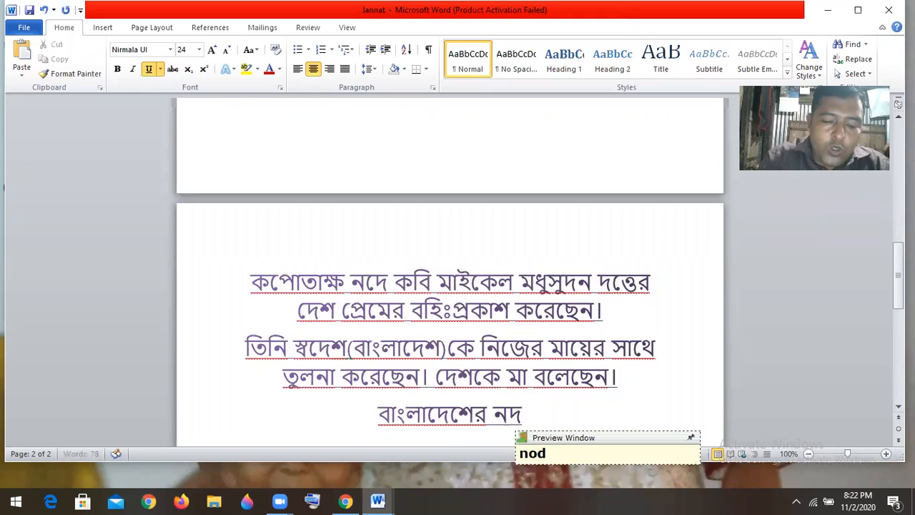
{"action": "type", "text": "Ir"}
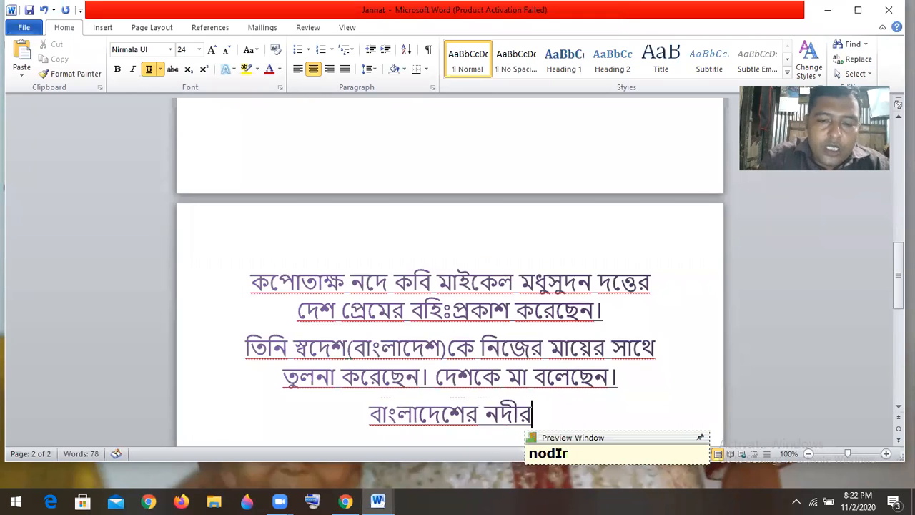
{"action": "type", "text": " ("}
{"action": "type", "text": "kop"}
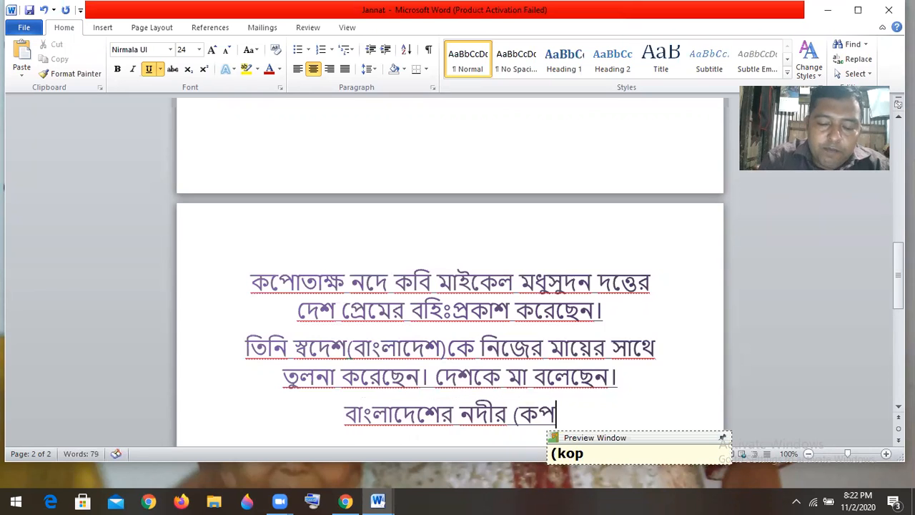
{"action": "type", "text": "Otakkh"}
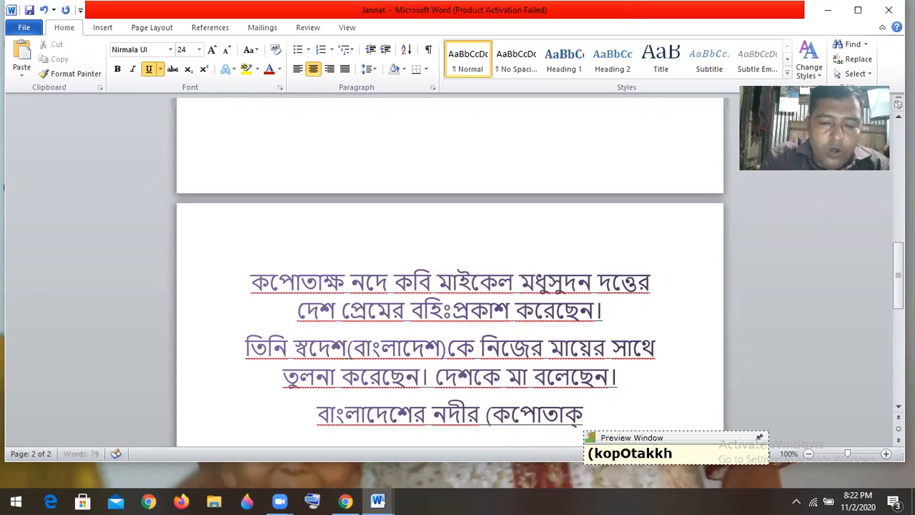
{"action": "type", "text": " nod"}
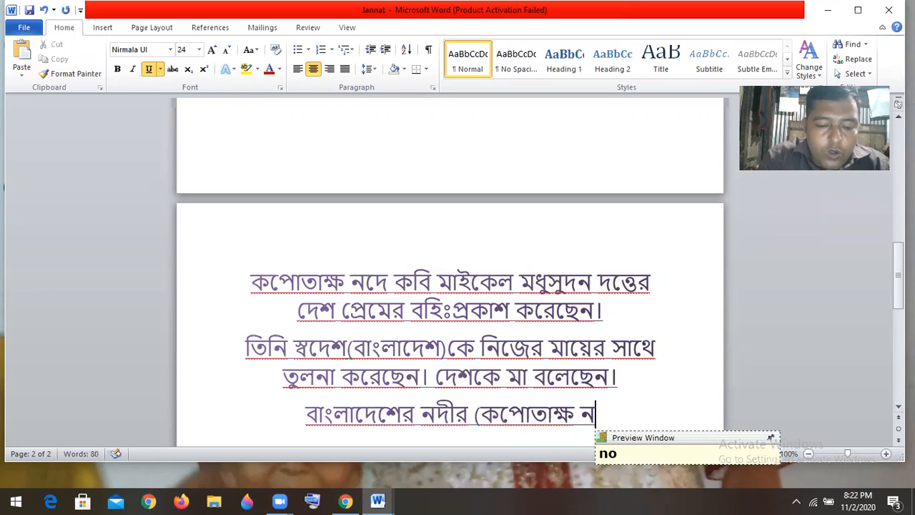
{"action": "type", "text": ")"}
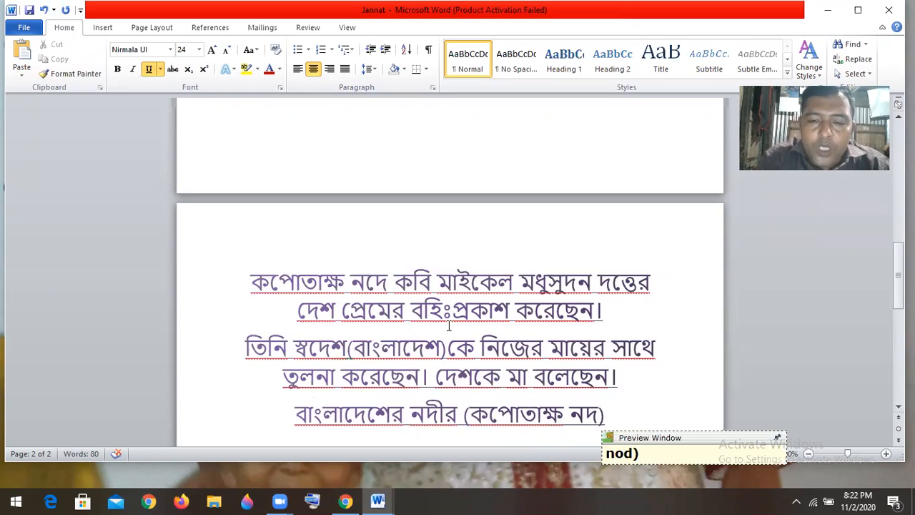
{"action": "type", "text": " pan"}
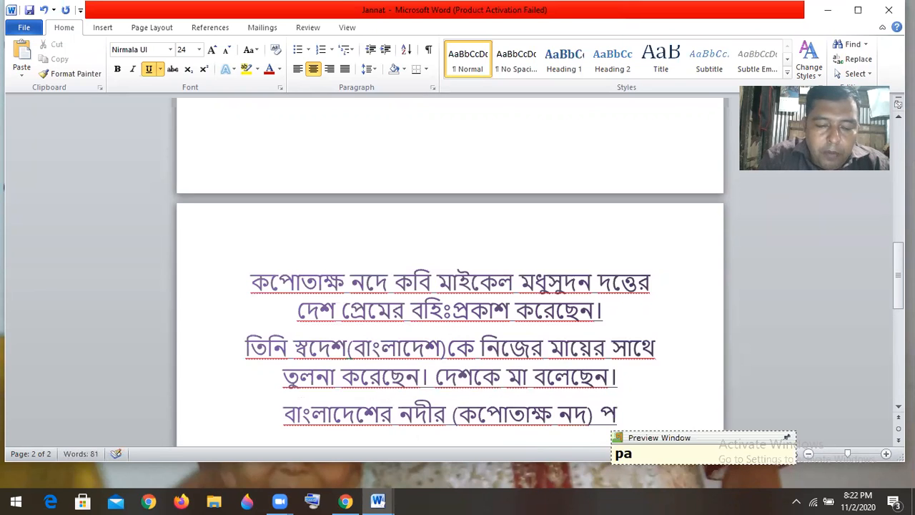
{"action": "type", "text": "ike "}
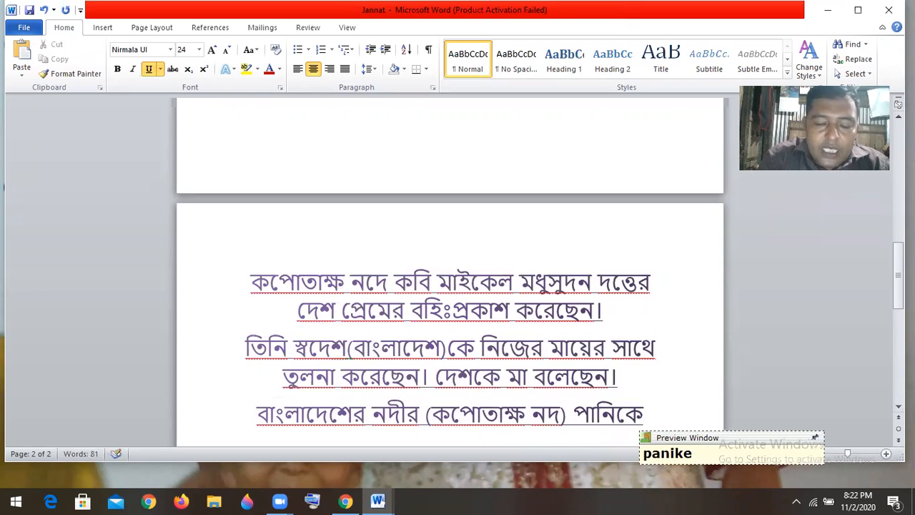
{"action": "type", "text": "tini"}
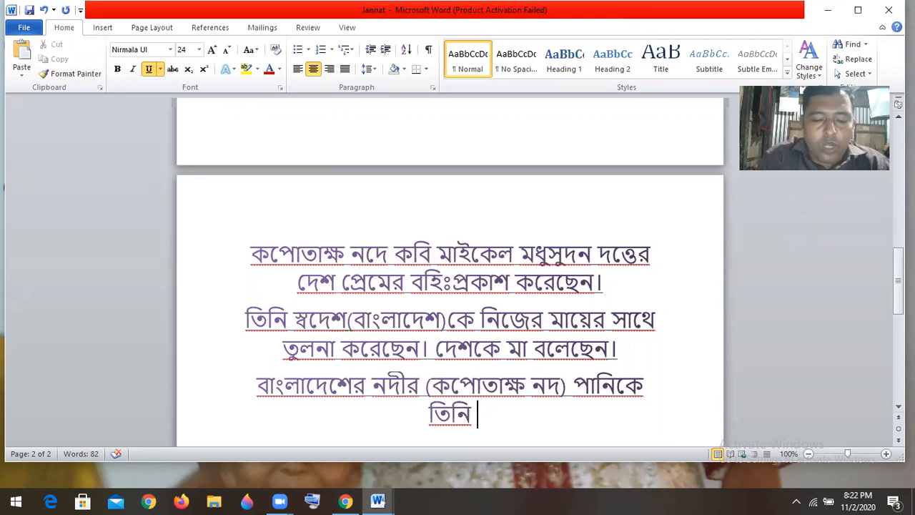
{"action": "type", "text": " jIbo"}
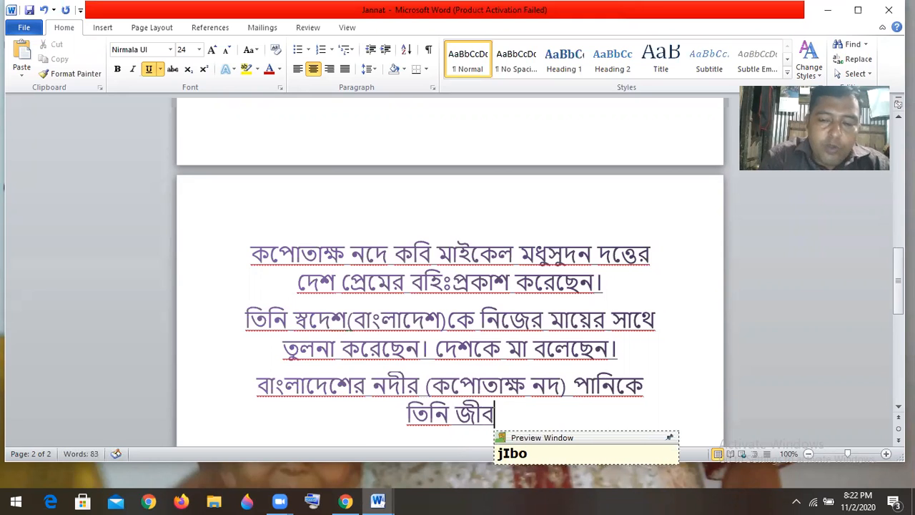
{"action": "type", "text": "n"}
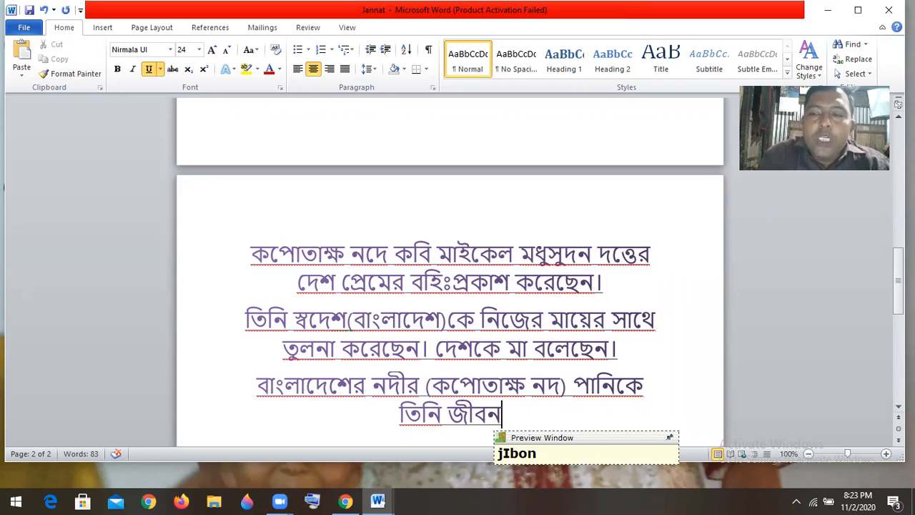
{"action": "type", "text": "da"}
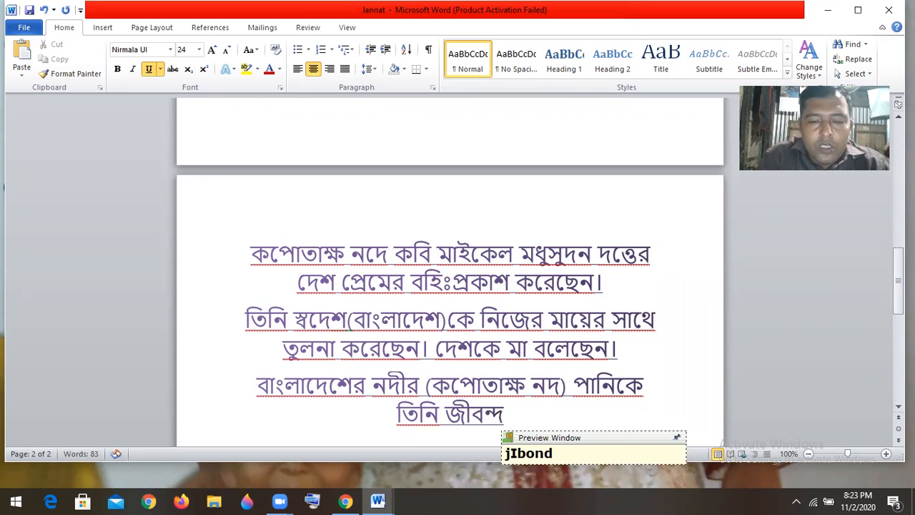
{"action": "key", "text": "BackSpace"}
{"action": "key", "text": "BackSpace"}
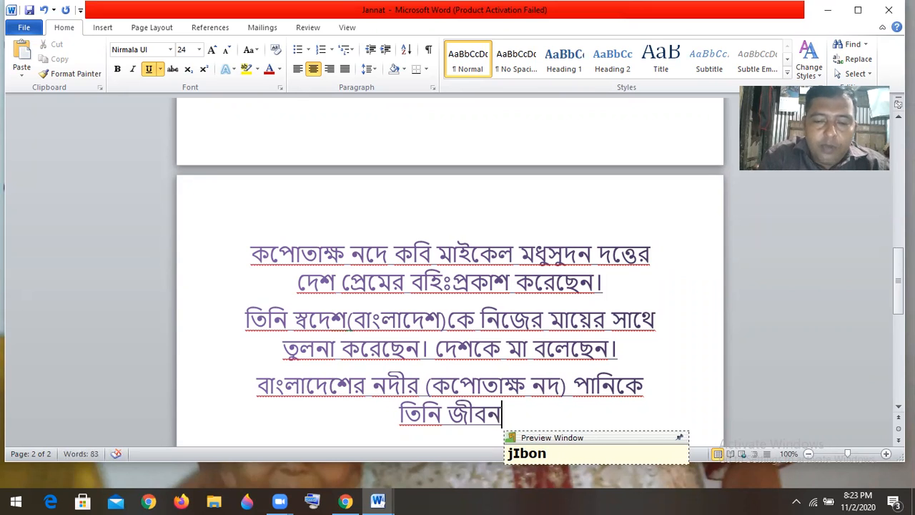
{"action": "type", "text": "o"}
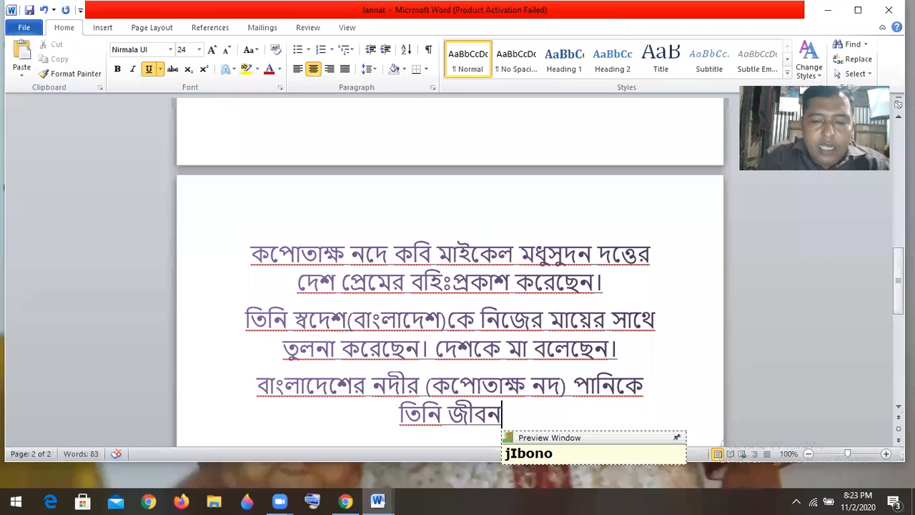
{"action": "type", "text": "dan"}
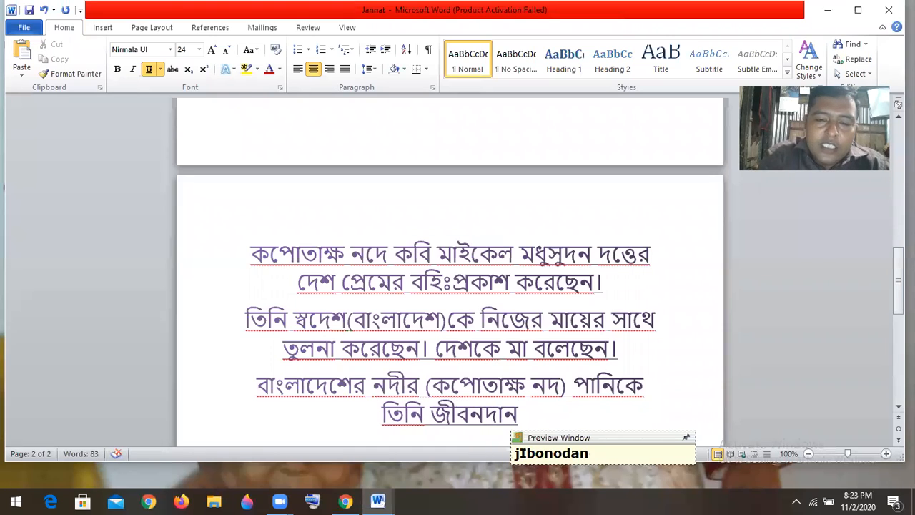
{"action": "type", "text": "k"}
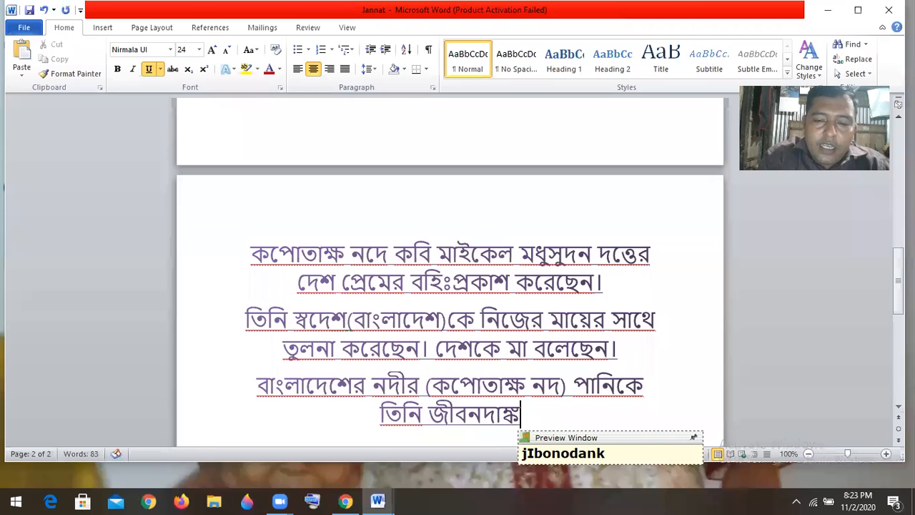
{"action": "key", "text": "BackSpace"}
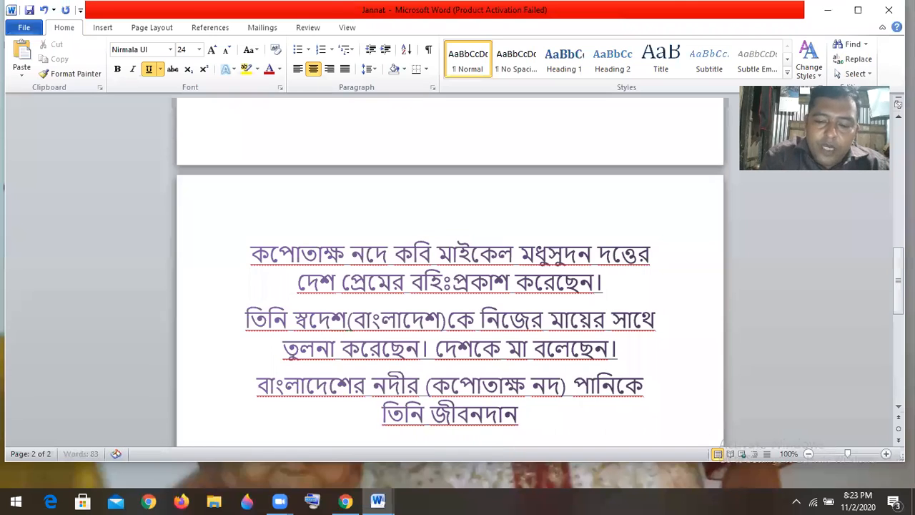
Continue with 'করি দুধের সাথে তুলনা করেছে। এই পানি তাঁর কাছে', dismissing a Facebook notification
{"action": "type", "text": "ka"}
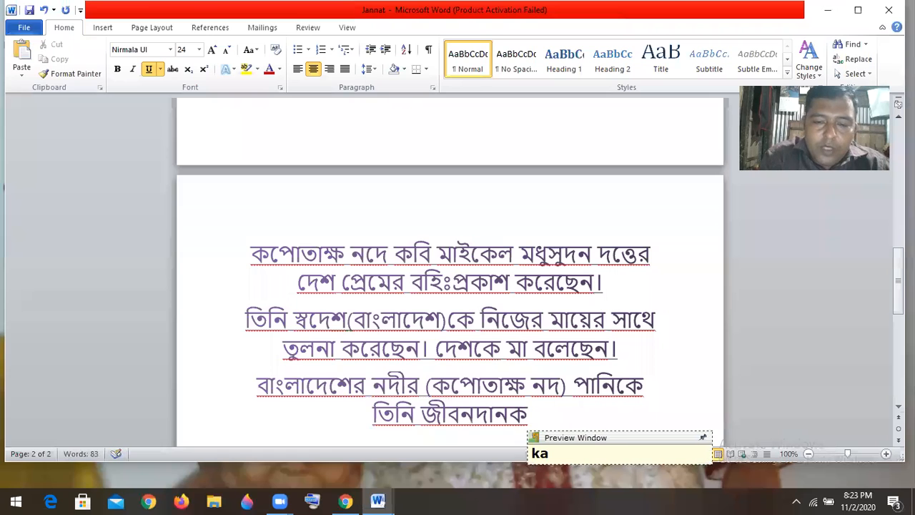
{"action": "type", "text": "ri"}
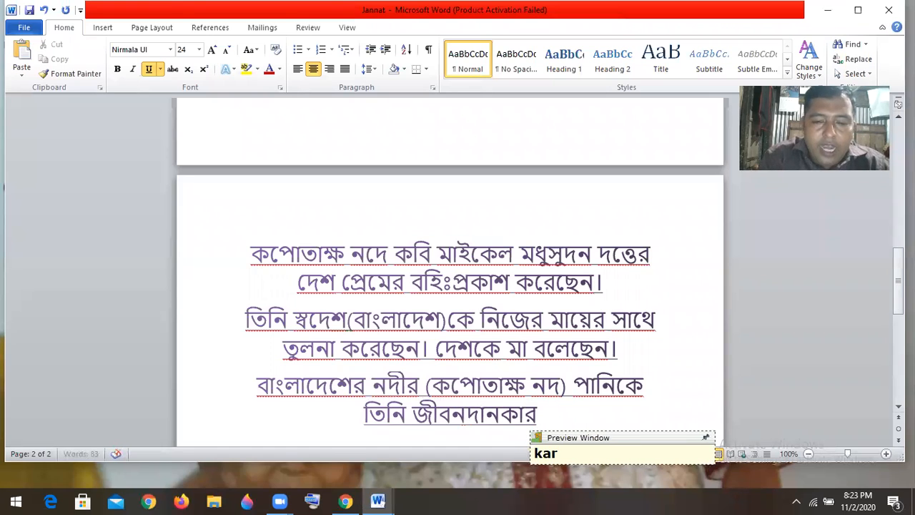
{"action": "type", "text": " dudher"}
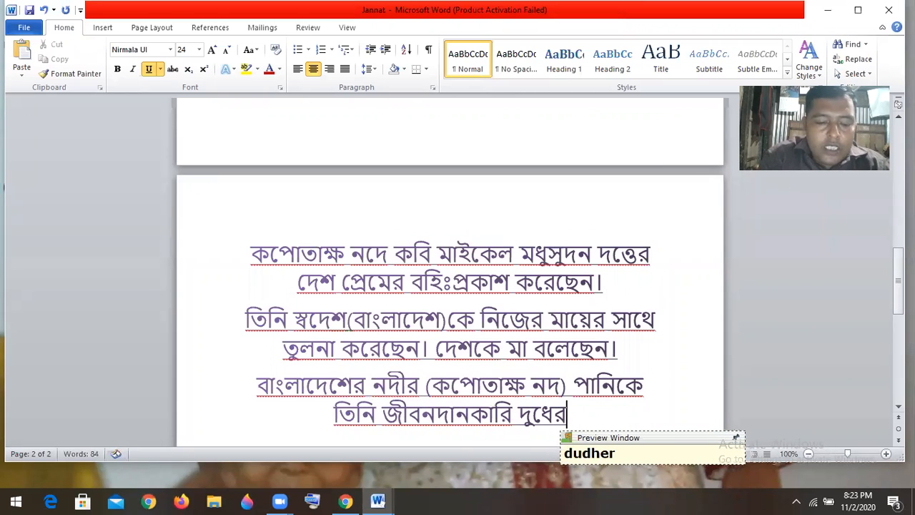
{"action": "type", "text": " sathe "}
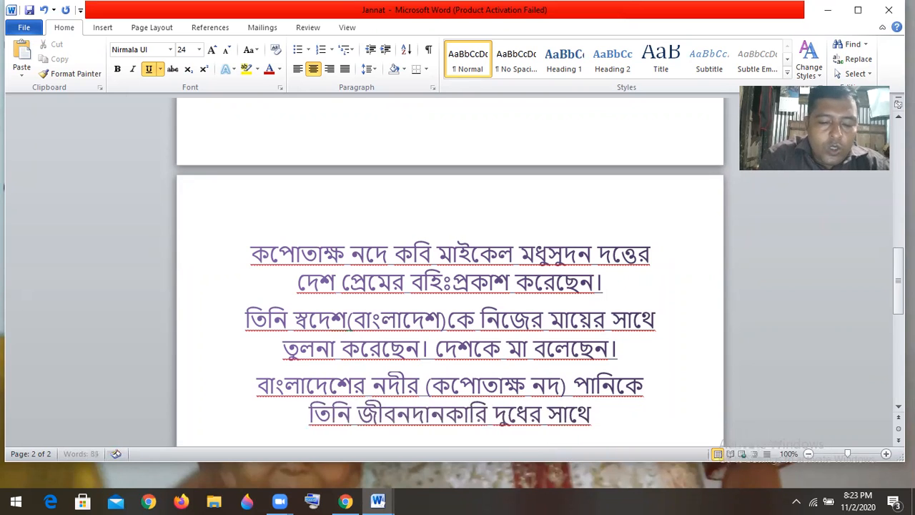
{"action": "type", "text": "tulona koreche."}
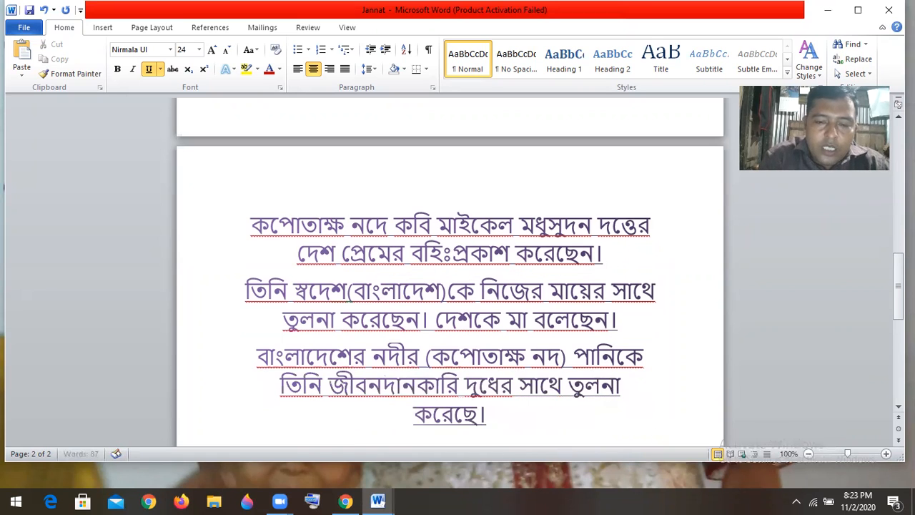
{"action": "type", "text": " ei pan"}
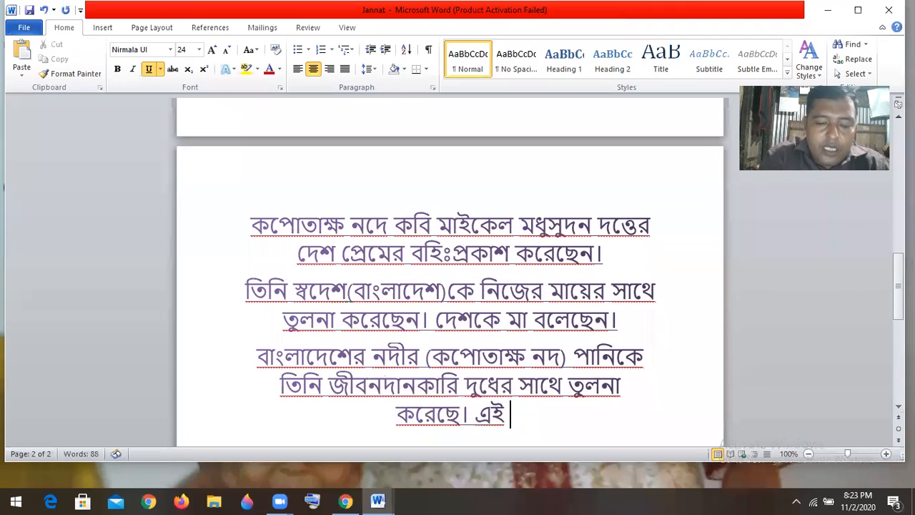
{"action": "type", "text": "i ta"}
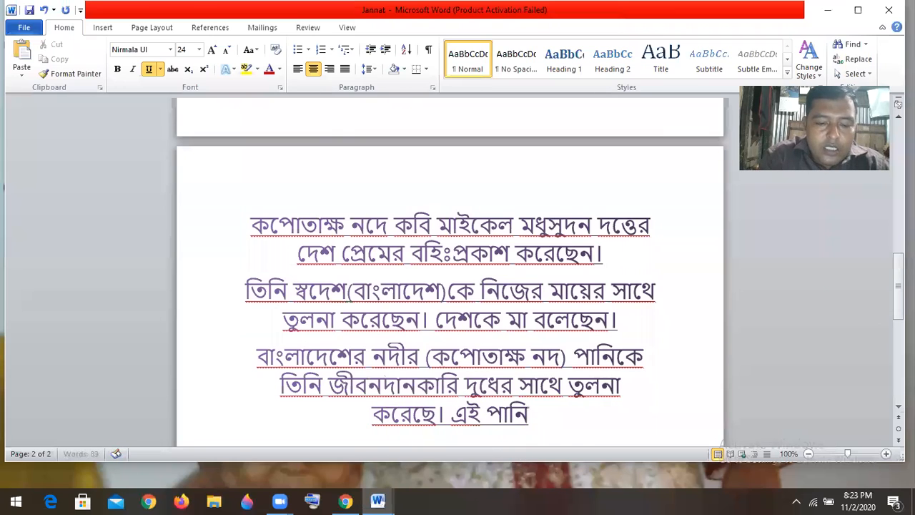
{"action": "type", "text": "r"}
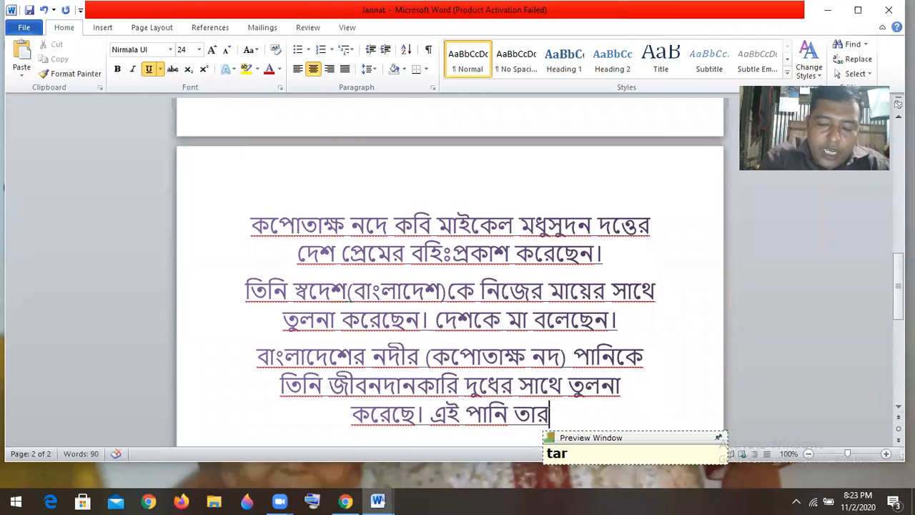
{"action": "key", "text": "BackSpace"}
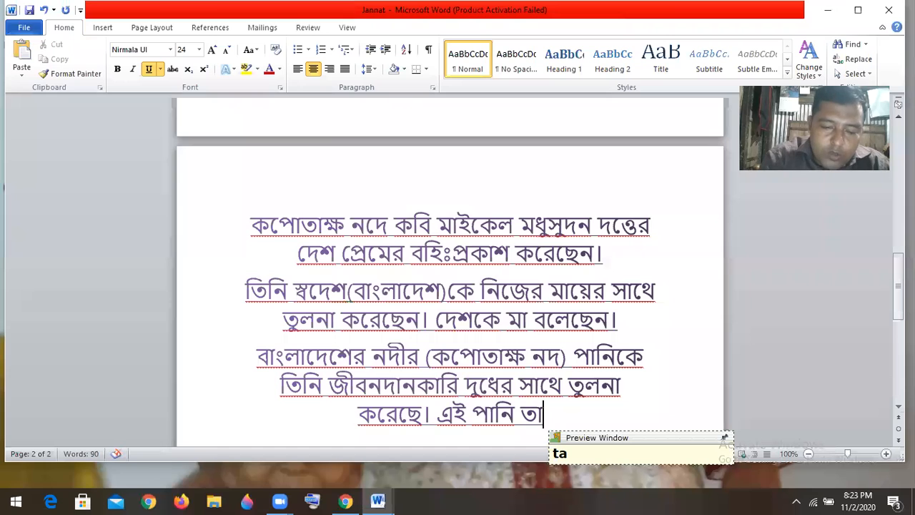
{"action": "type", "text": "^"}
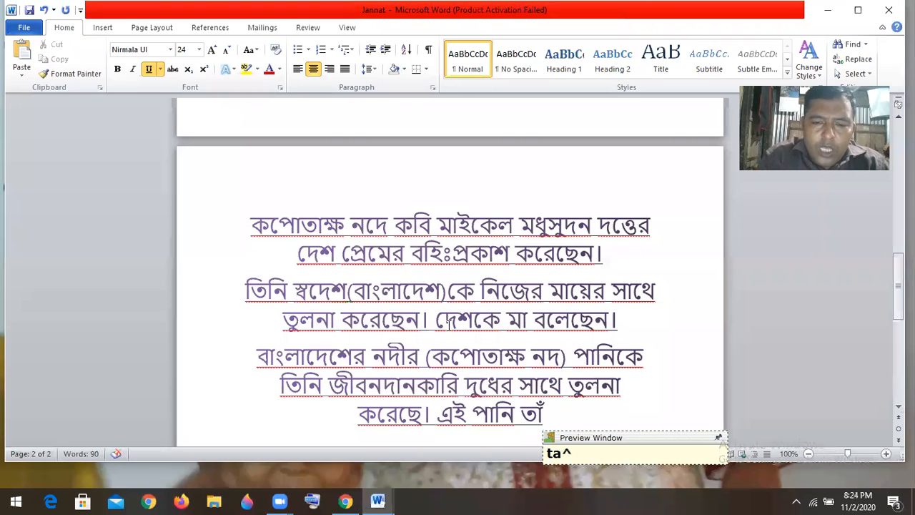
{"action": "type", "text": "r k"}
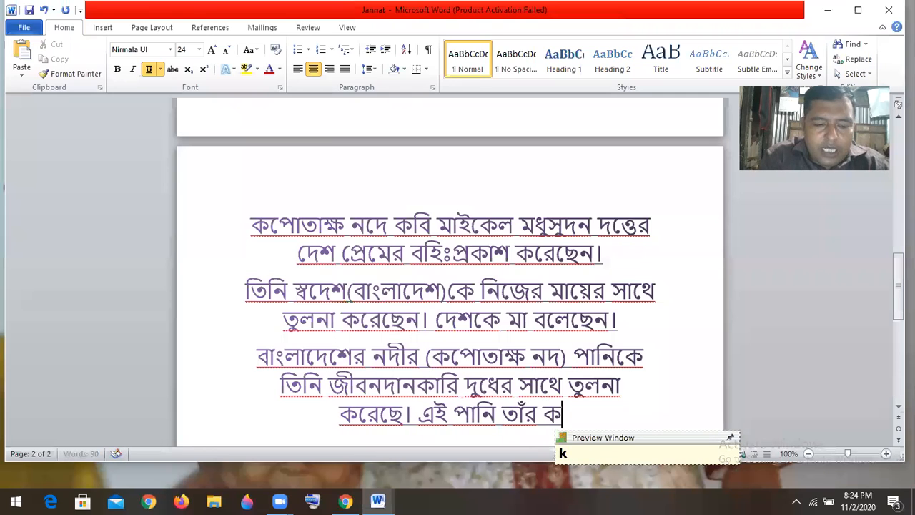
{"action": "type", "text": "ache"}
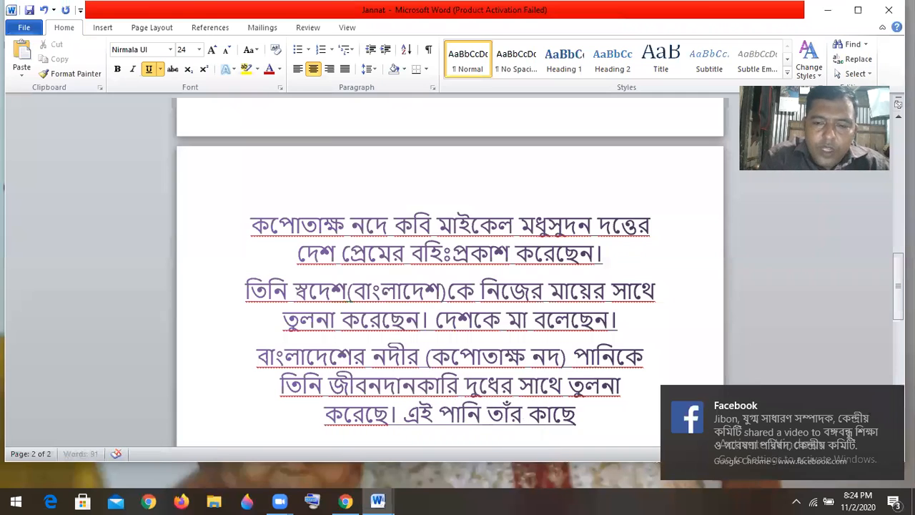
{"action": "left_click", "coordinate": [889, 397]}
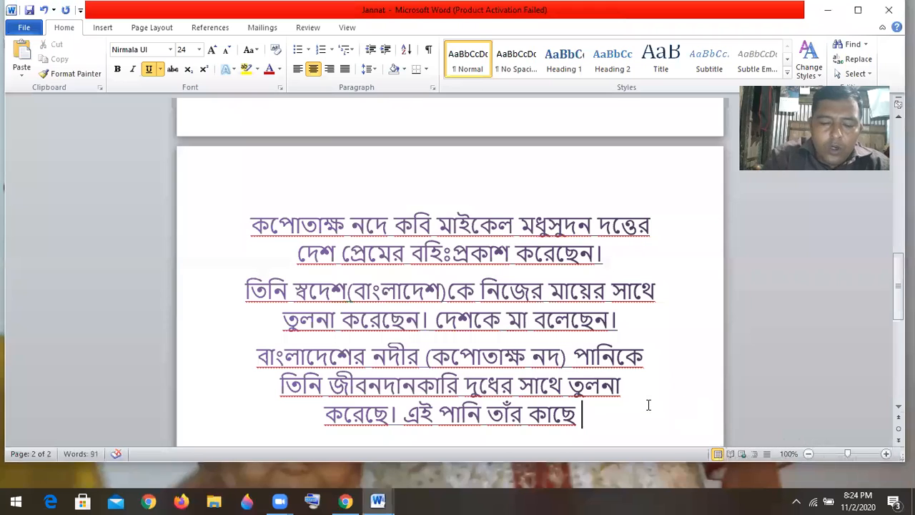
{"action": "type", "text": "m"}
{"action": "key", "text": "BackSpace"}
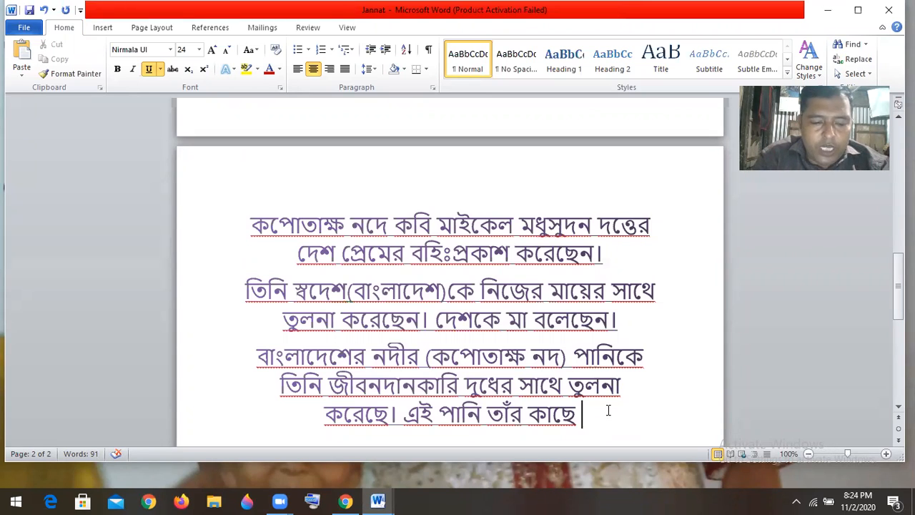
Attempt the word 'অমৃত' after কাছে, then delete the misspelled word
{"action": "type", "text": "omrr"}
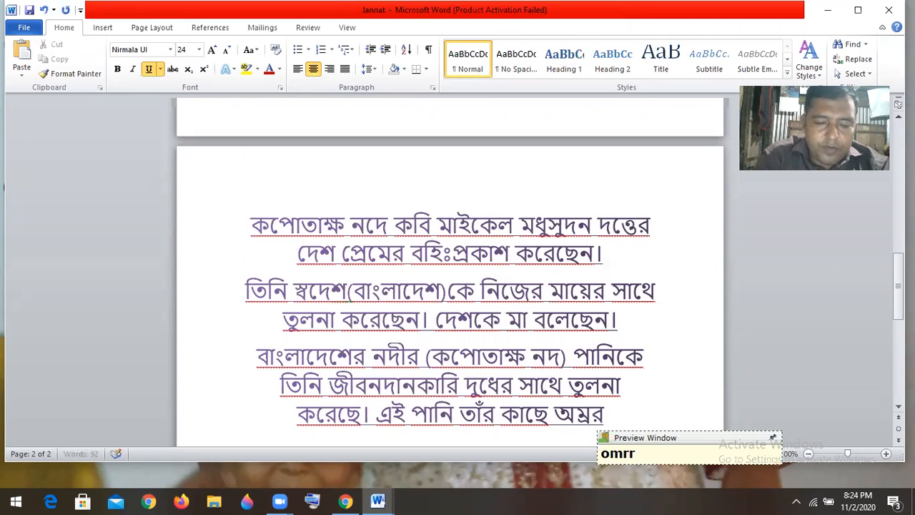
{"action": "type", "text": "it"}
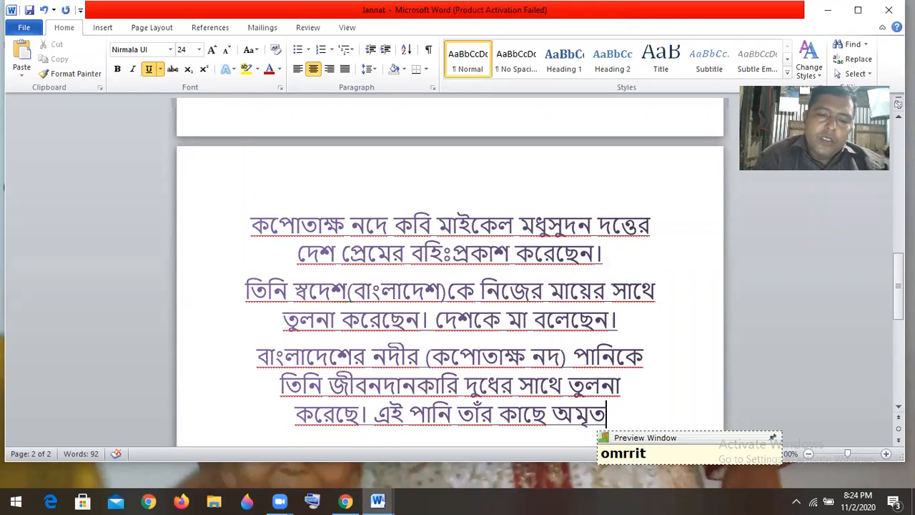
{"action": "key", "text": "BackSpace"}
{"action": "key", "text": "BackSpace"}
{"action": "key", "text": "BackSpace"}
{"action": "key", "text": "BackSpace"}
{"action": "key", "text": "BackSpace"}
{"action": "key", "text": "BackSpace"}
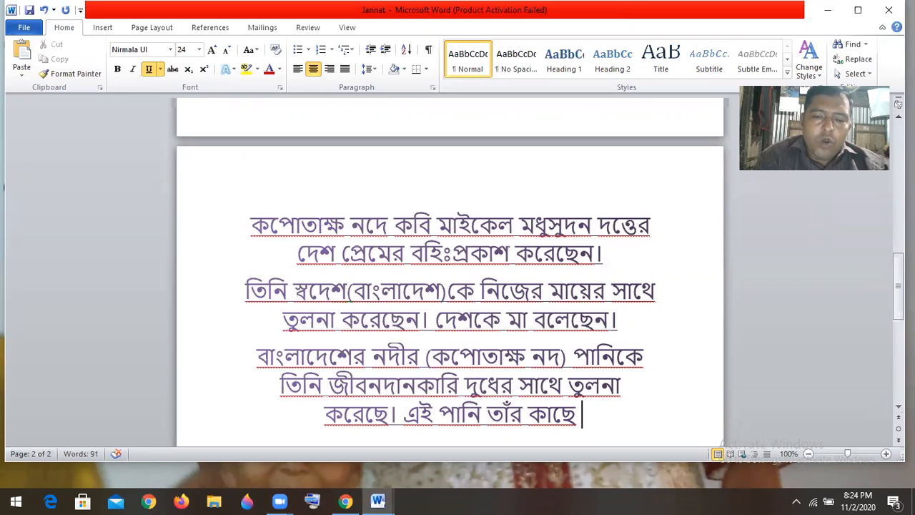
{"action": "type", "text": "o"}
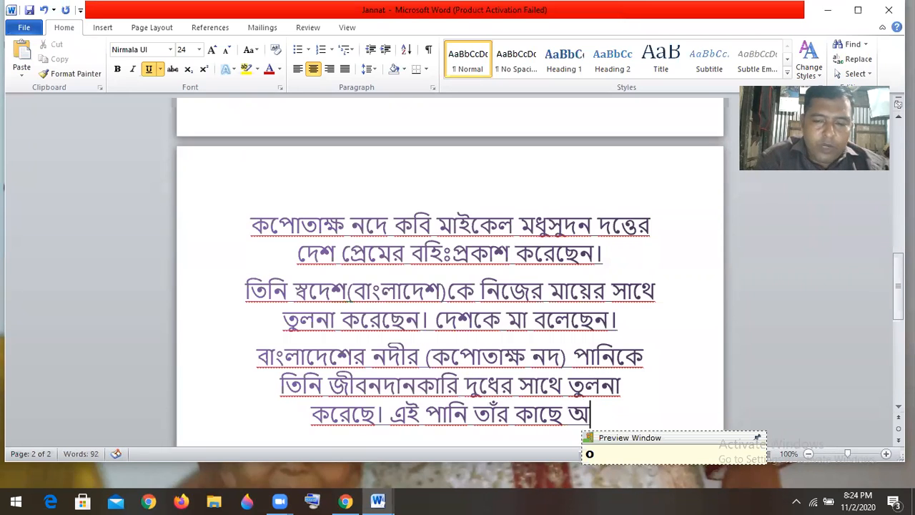
{"action": "type", "text": "mrrt"}
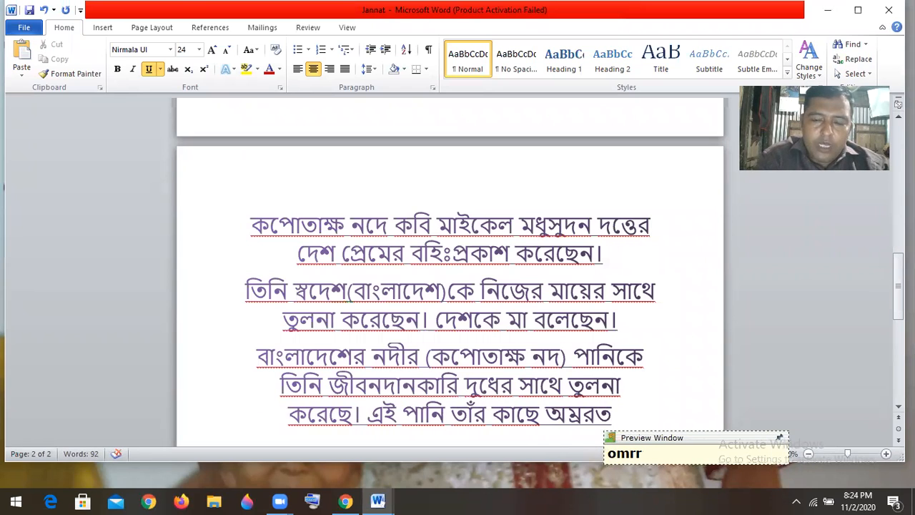
{"action": "key", "text": "BackSpace"}
{"action": "key", "text": "BackSpace"}
{"action": "key", "text": "BackSpace"}
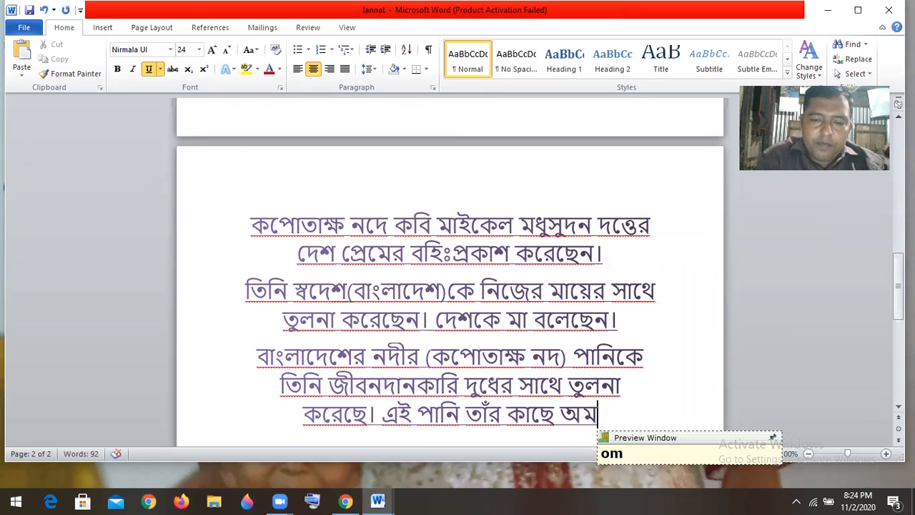
{"action": "key", "text": "BackSpace"}
{"action": "key", "text": "BackSpace"}
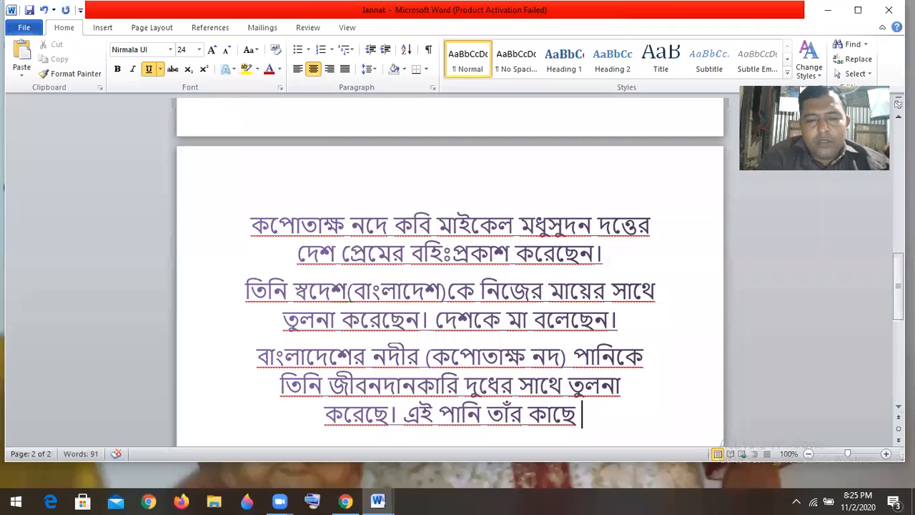
Replace 'তাঁর কাছে' with 'করে তিনি বেঁচে ছিলেন।' and start a new paragraph
{"action": "key", "text": "BackSpace"}
{"action": "key", "text": "BackSpace"}
{"action": "key", "text": "BackSpace"}
{"action": "key", "text": "BackSpace"}
{"action": "key", "text": "BackSpace"}
{"action": "key", "text": "BackSpace"}
{"action": "key", "text": "BackSpace"}
{"action": "key", "text": "BackSpace"}
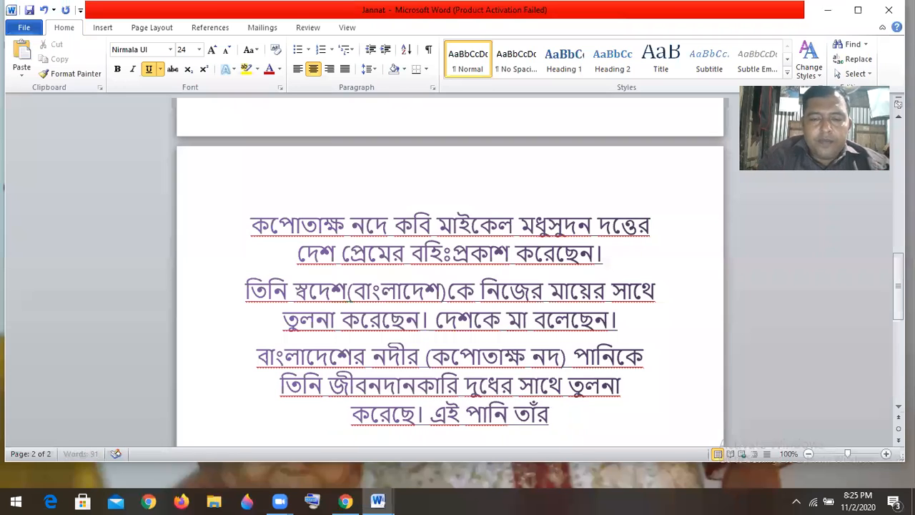
{"action": "key", "text": "BackSpace"}
{"action": "type", "text": "kore"}
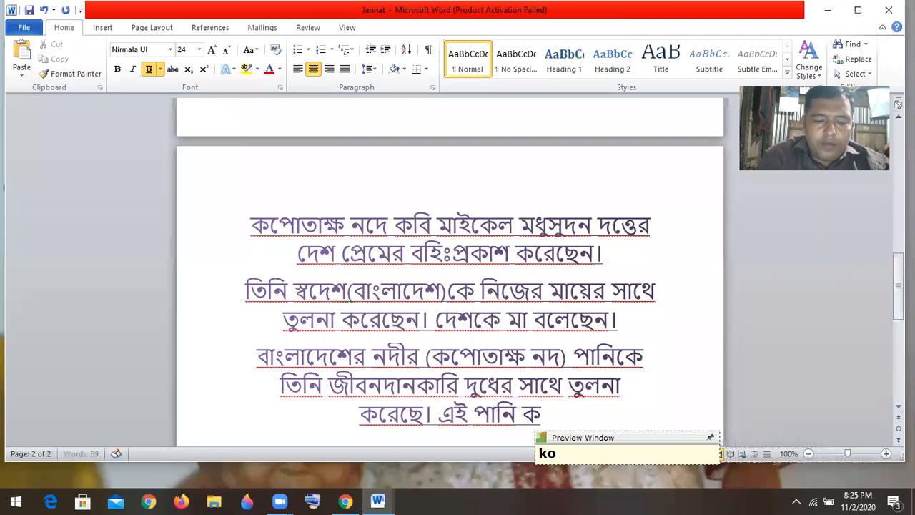
{"action": "type", "text": " tin"}
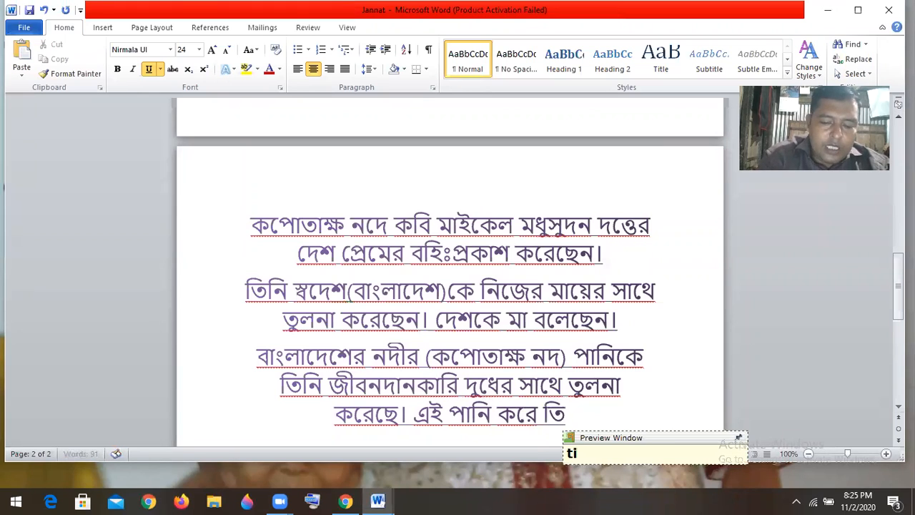
{"action": "type", "text": "i b"}
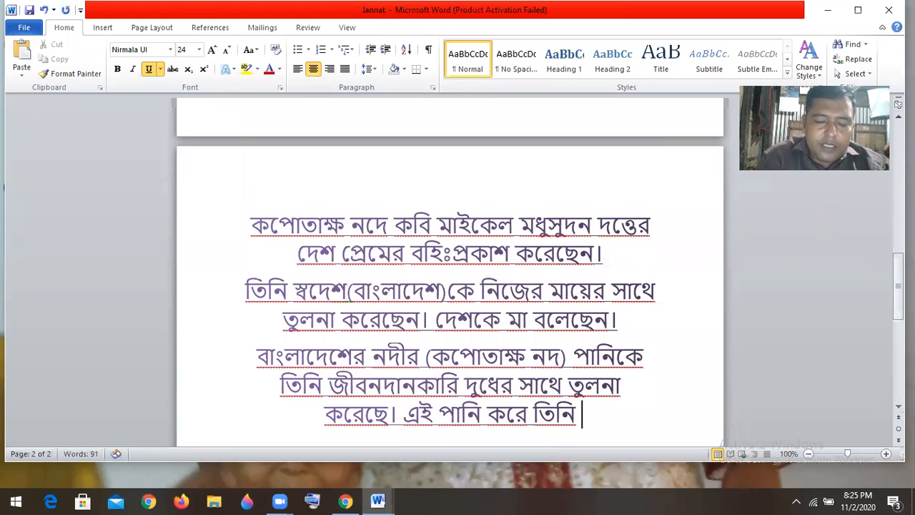
{"action": "type", "text": "e"}
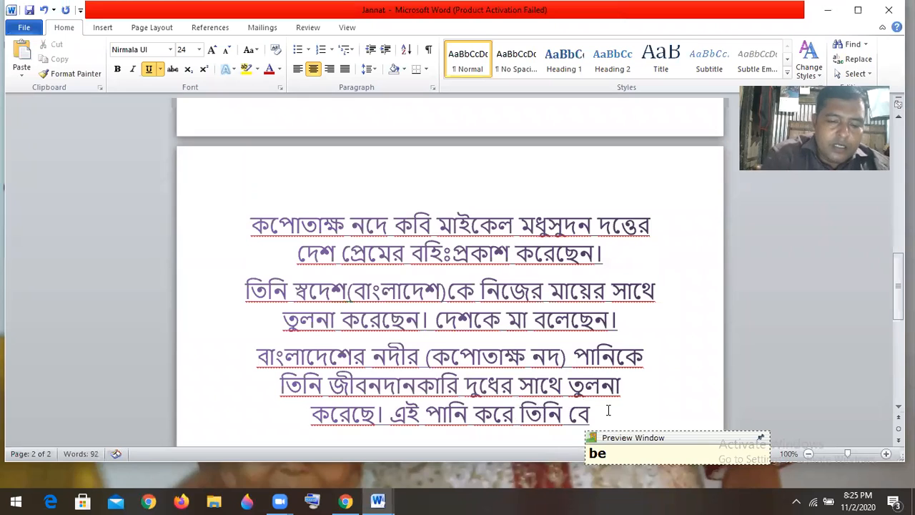
{"action": "type", "text": "^ce c"}
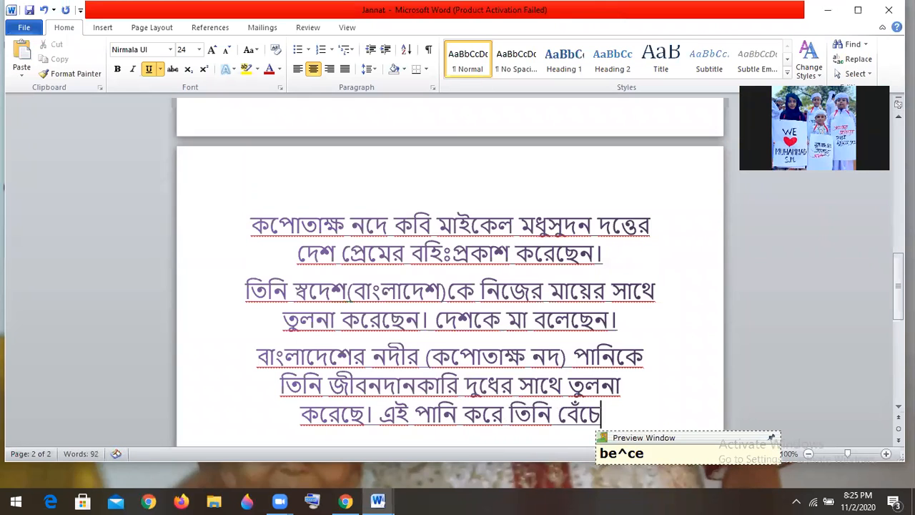
{"action": "type", "text": "hilen"}
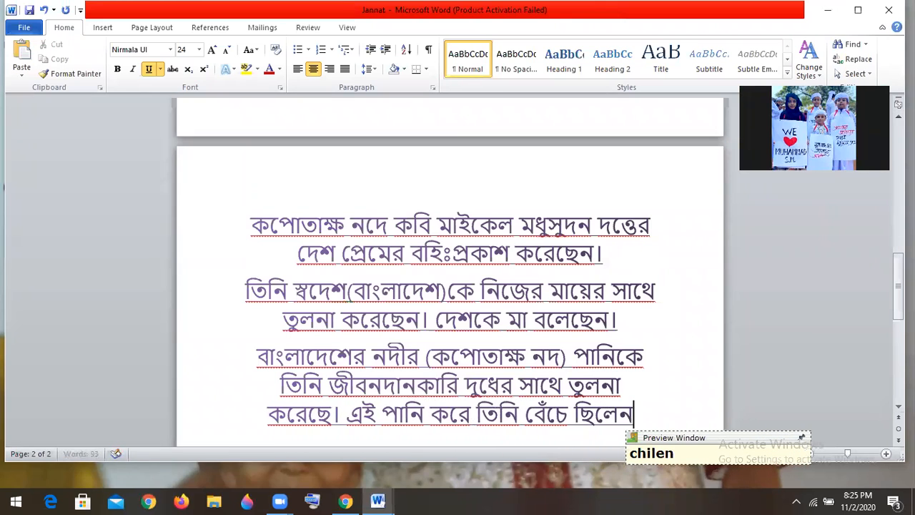
{"action": "type", "text": "."}
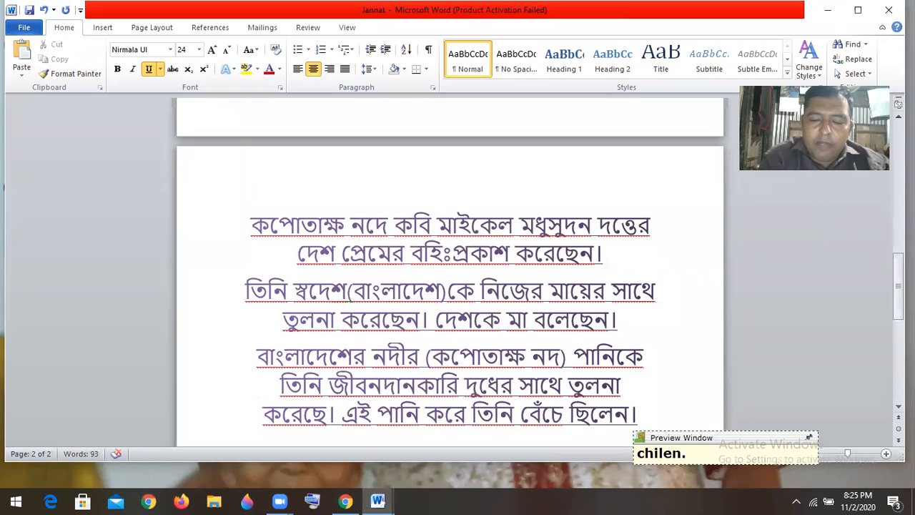
{"action": "key", "text": "Return"}
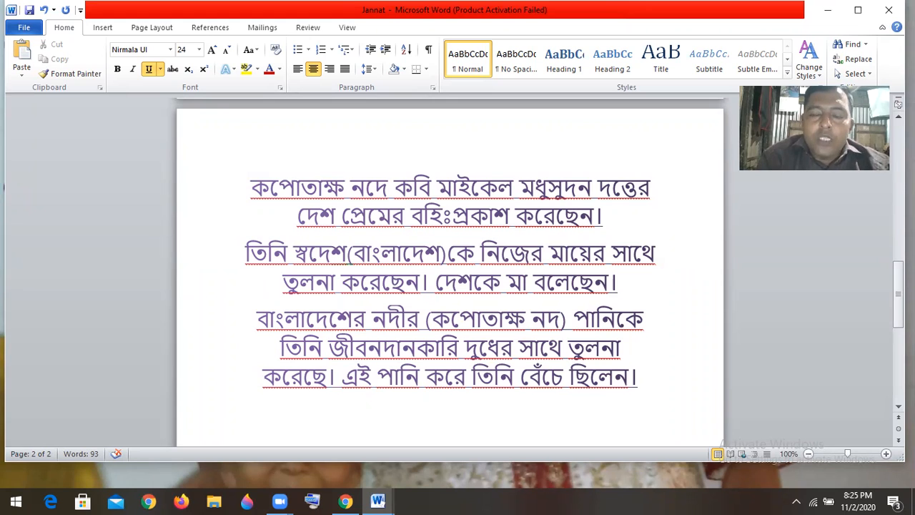
Type 'তিনি সব সময় দেশকে অন্তরে লাতিত করেছেন।', fixing typos, then open a new line
{"action": "type", "text": "tini "}
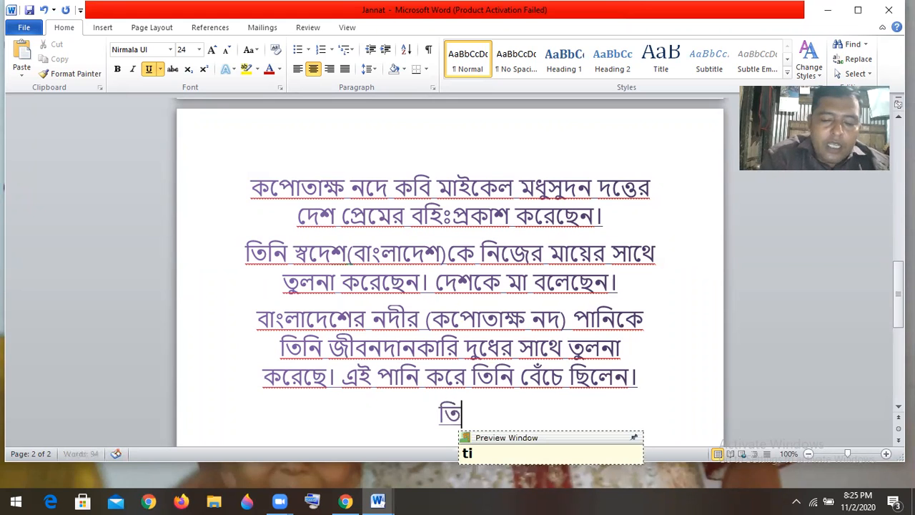
{"action": "type", "text": "son"}
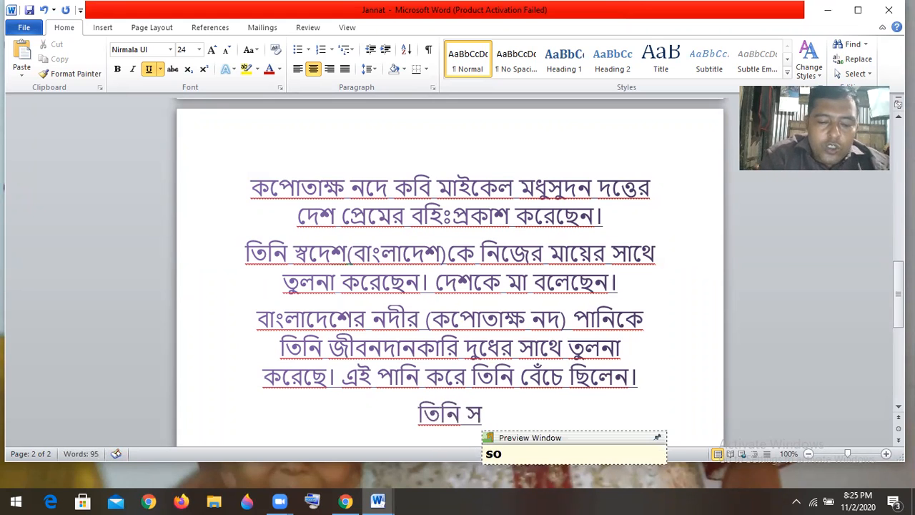
{"action": "key", "text": "BackSpace"}
{"action": "type", "text": "bo som"}
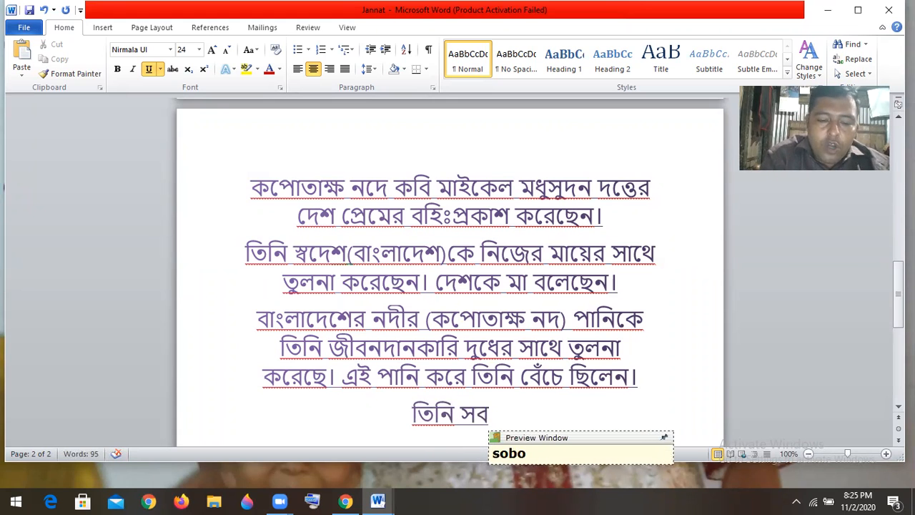
{"action": "type", "text": "oy "}
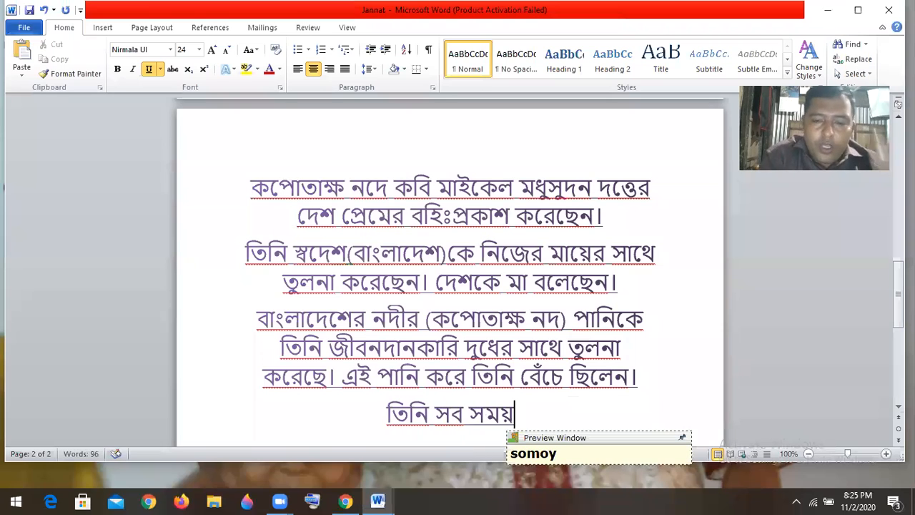
{"action": "type", "text": "deshoke"}
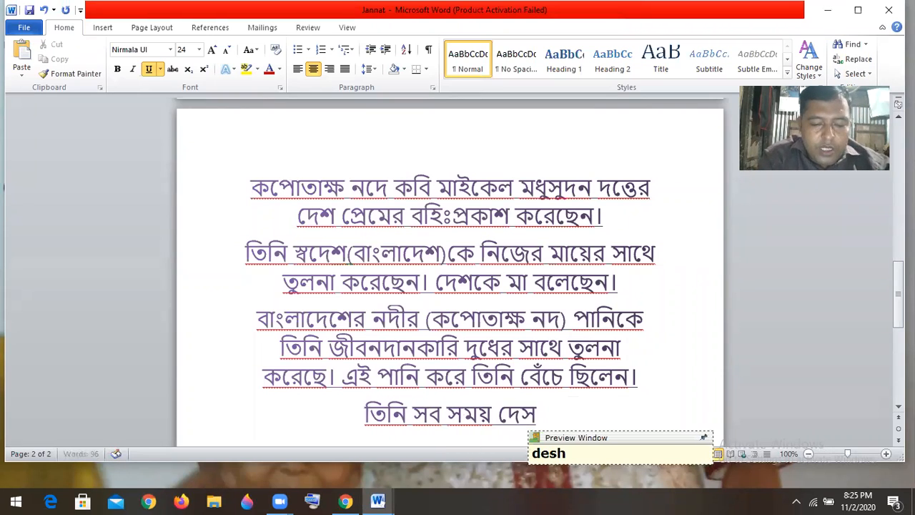
{"action": "type", "text": " onto"}
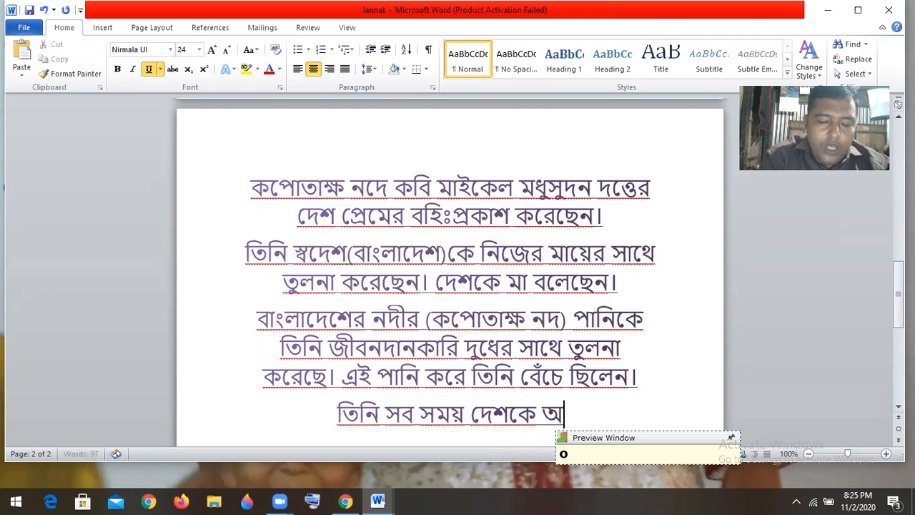
{"action": "type", "text": "re"}
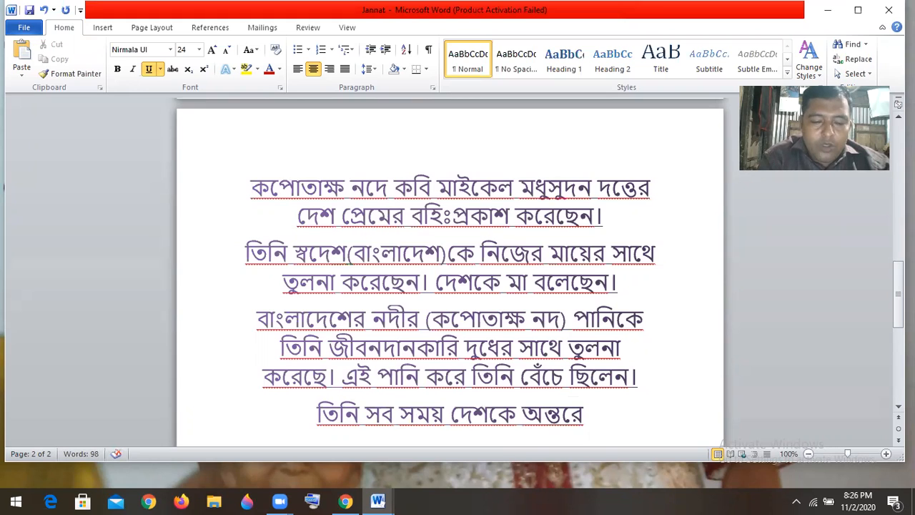
{"action": "type", "text": "la"}
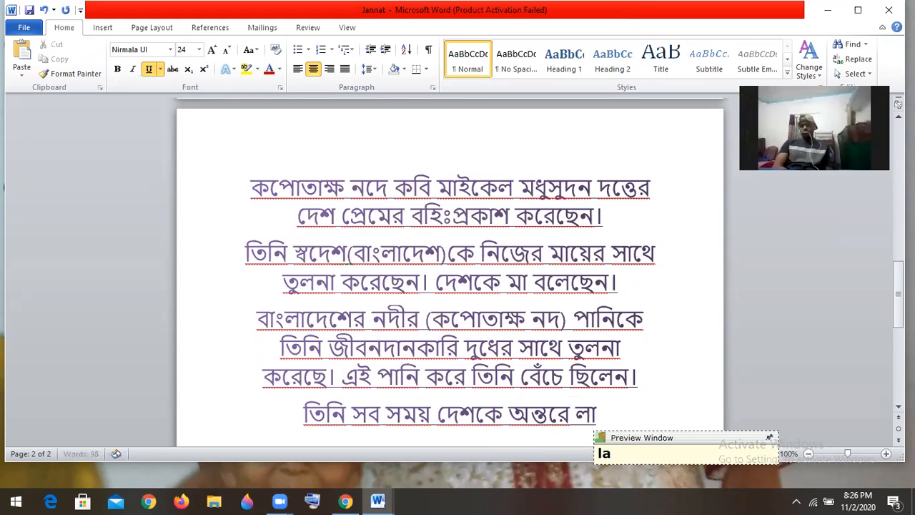
{"action": "type", "text": "tit "}
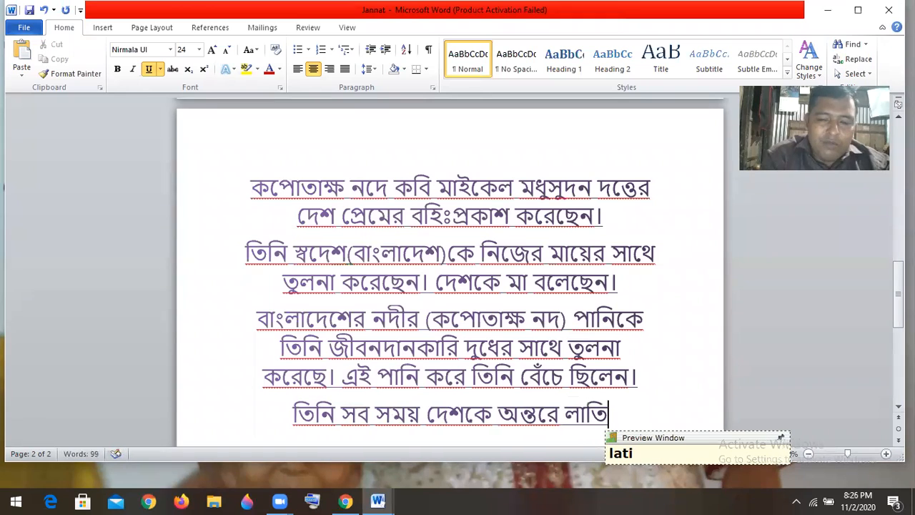
{"action": "type", "text": "koreche"}
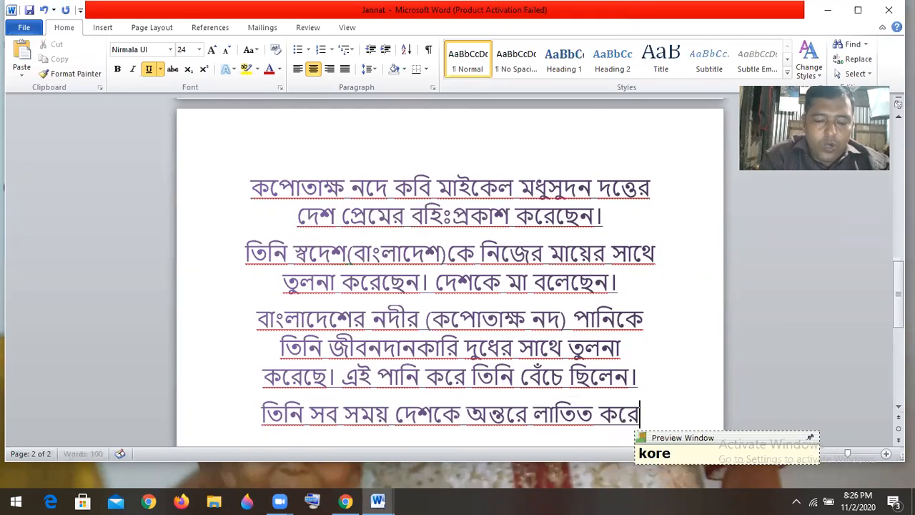
{"action": "type", "text": ","}
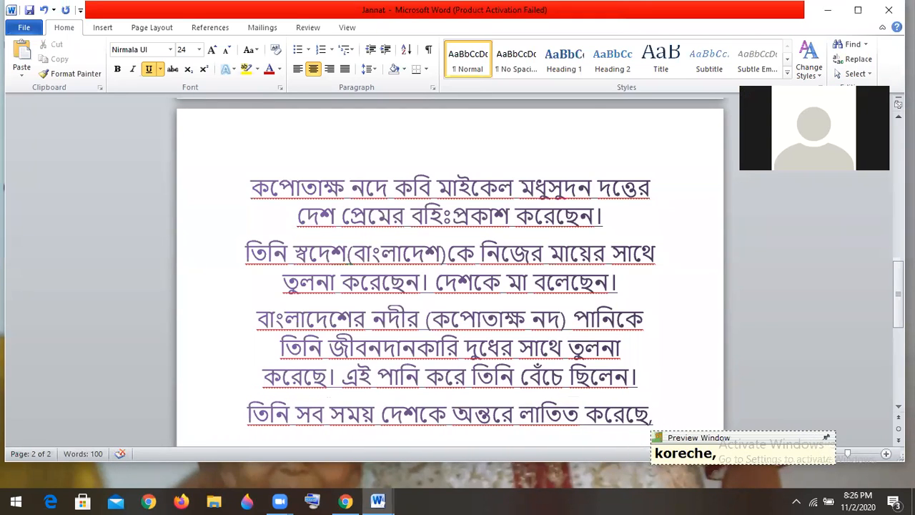
{"action": "key", "text": "BackSpace"}
{"action": "type", "text": "n."}
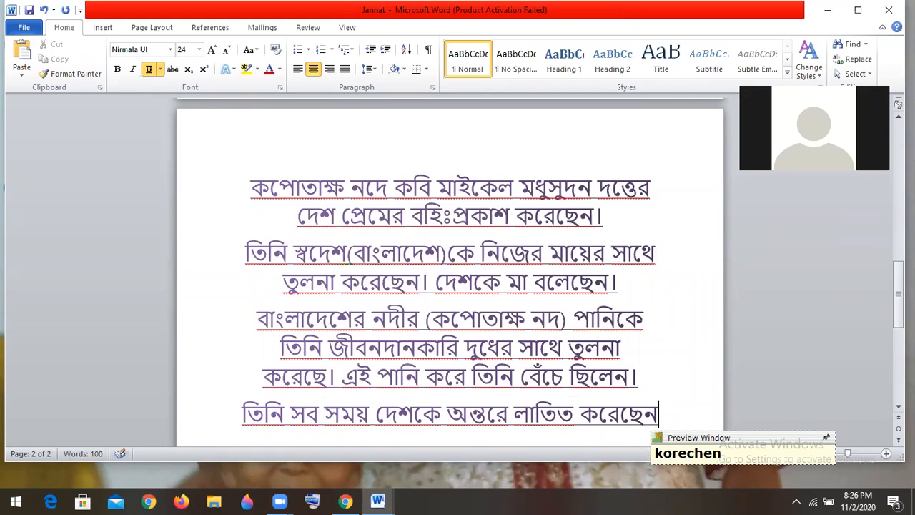
{"action": "key", "text": "Return"}
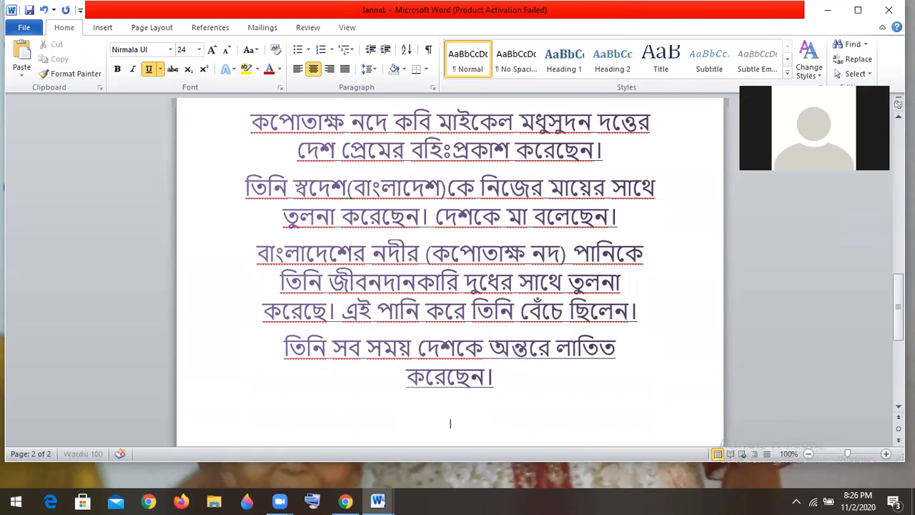